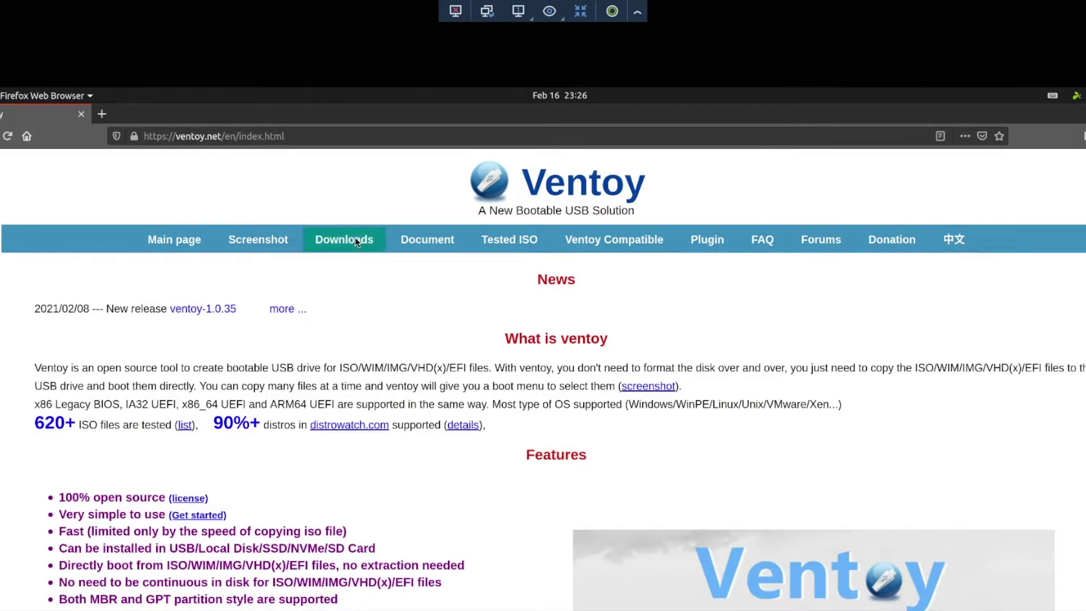
# Locate the Ventoy 1.0.35 Linux package among the GitHub release assets via the site's download page, and quit the browser.
pyautogui.click(338, 247)
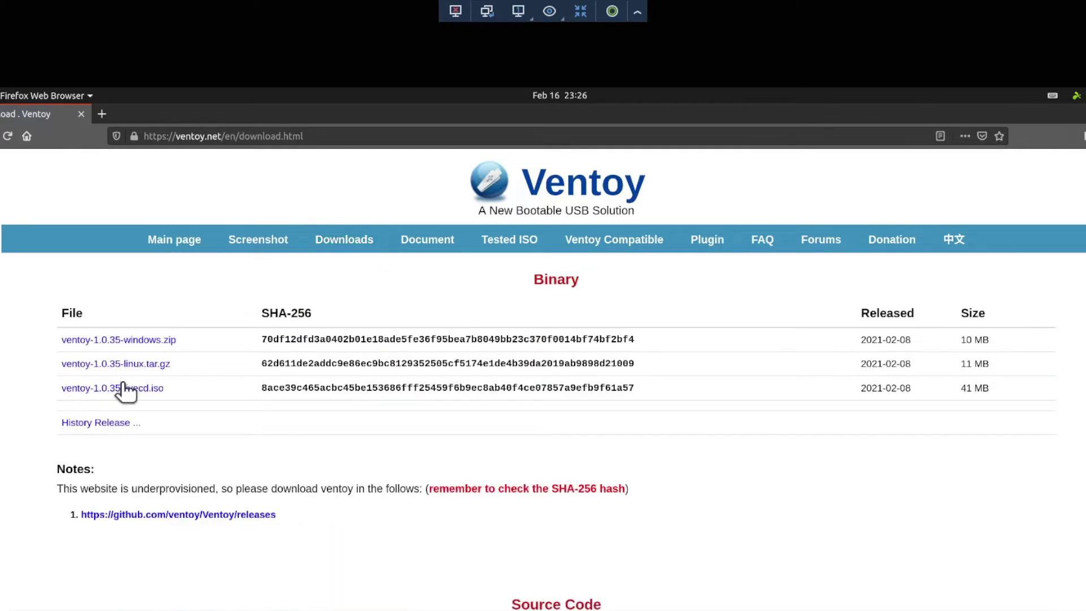
pyautogui.click(113, 363)
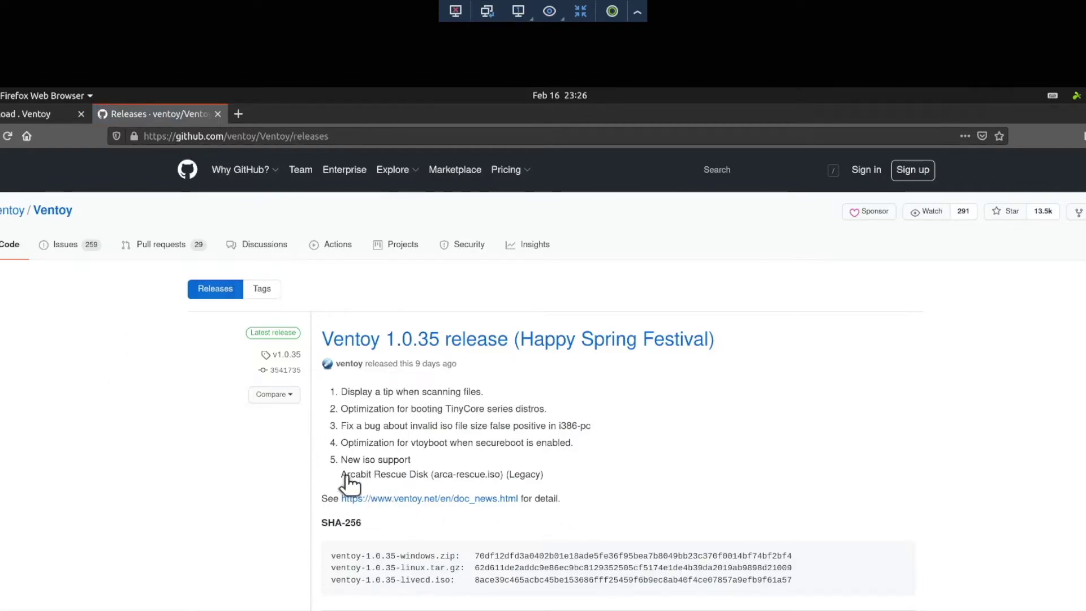
pyautogui.scroll(-5, 331, 469)
pyautogui.scroll(-1, 229, 463)
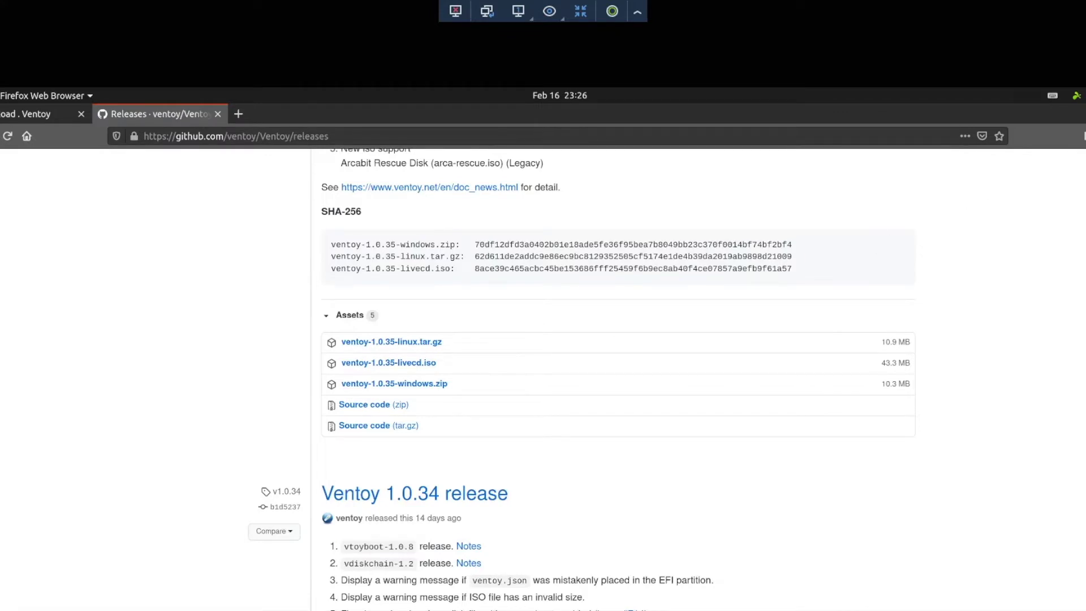
pyautogui.hotkey('ctrl', 'q')
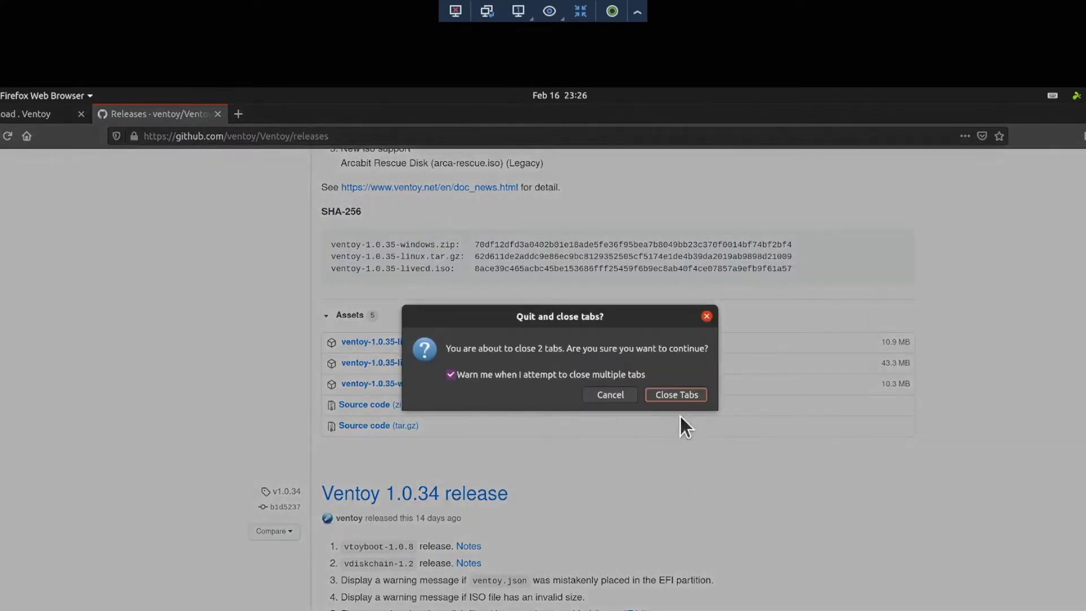
pyautogui.click(671, 394)
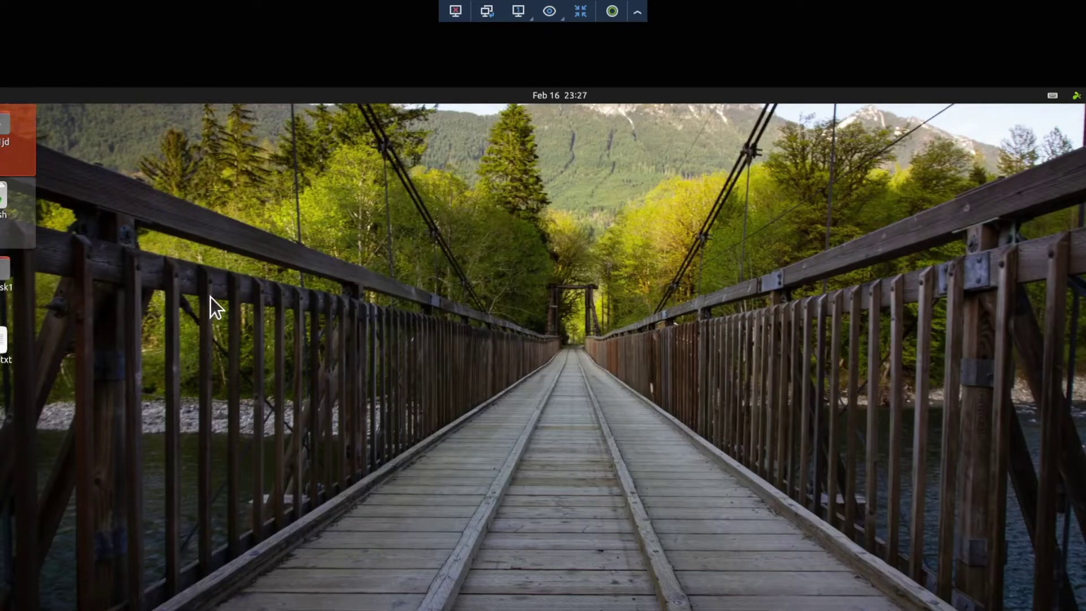
# Open a terminal in the ventoy-1.0.35 folder inside Downloads from the file manager.
pyautogui.press('super+e')
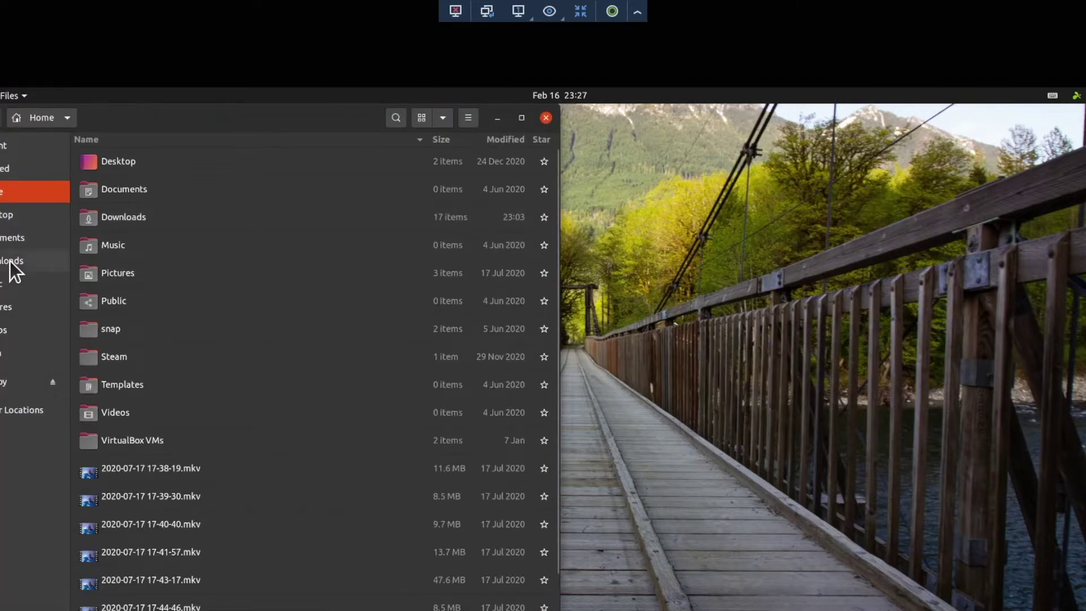
pyautogui.click(13, 265)
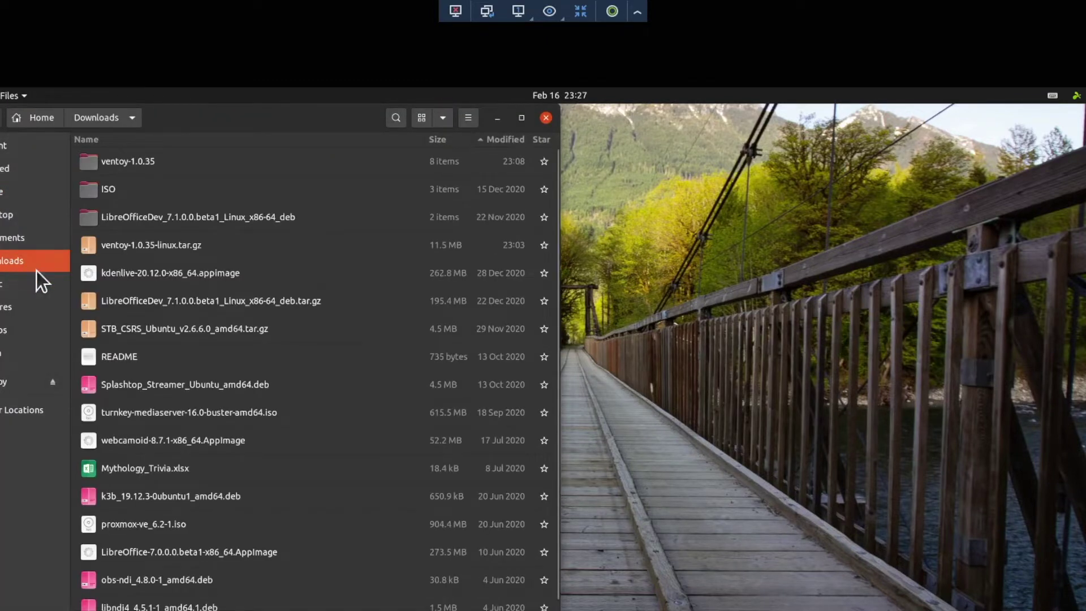
pyautogui.doubleClick(171, 159)
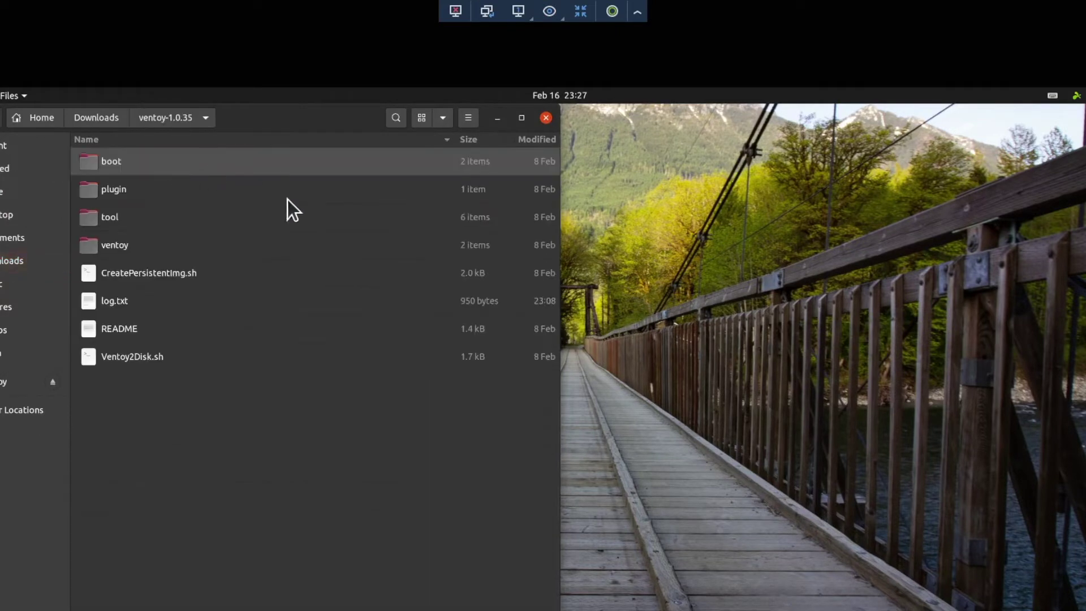
pyautogui.rightClick(174, 390)
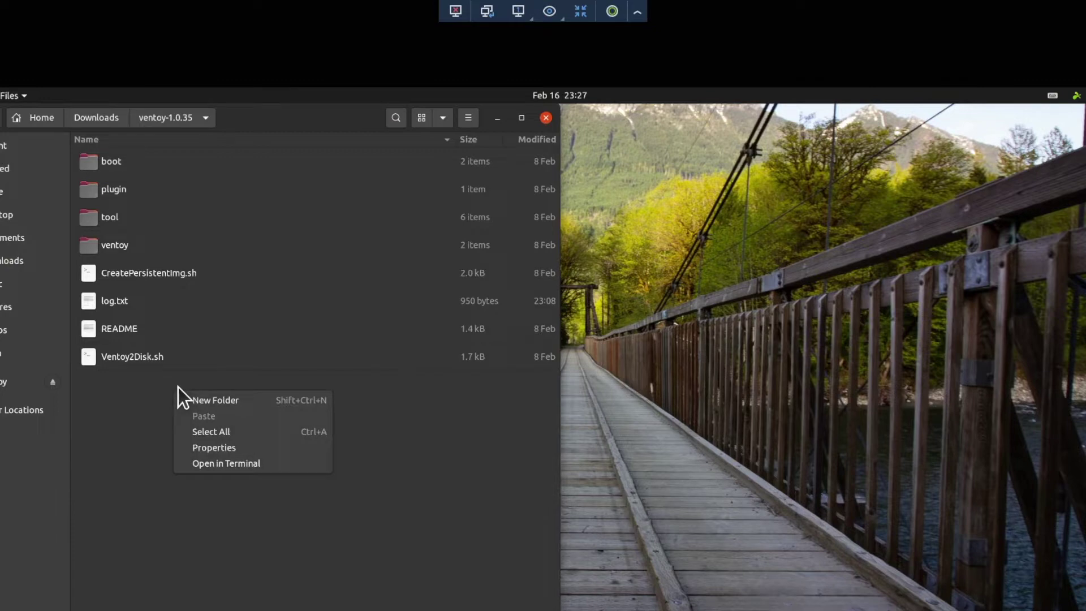
pyautogui.click(235, 463)
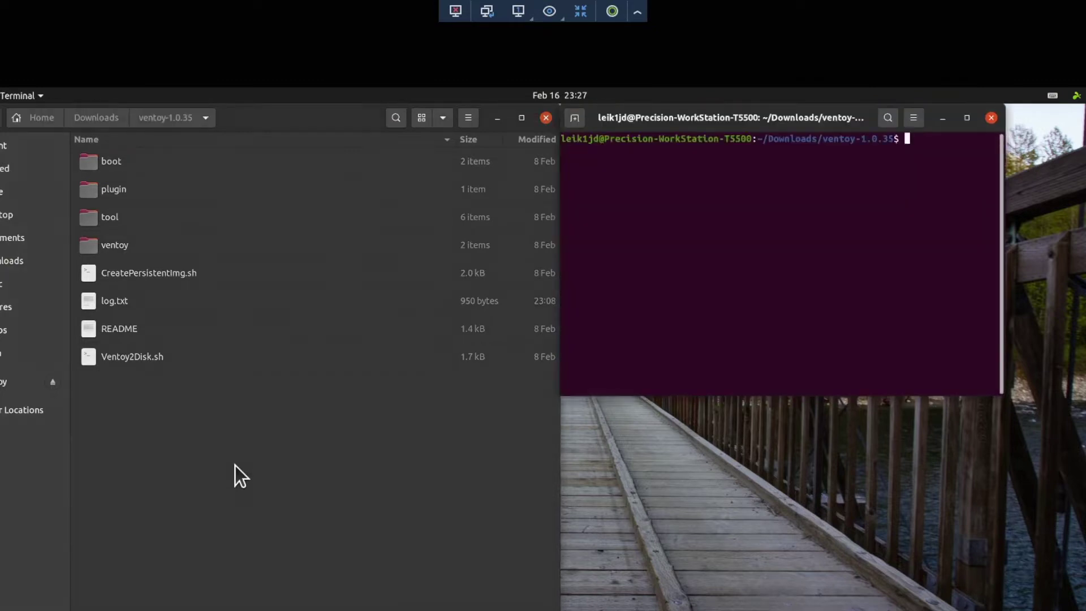
# Maximize the terminal window and enlarge its text by four zoom levels.
pyautogui.click(968, 120)
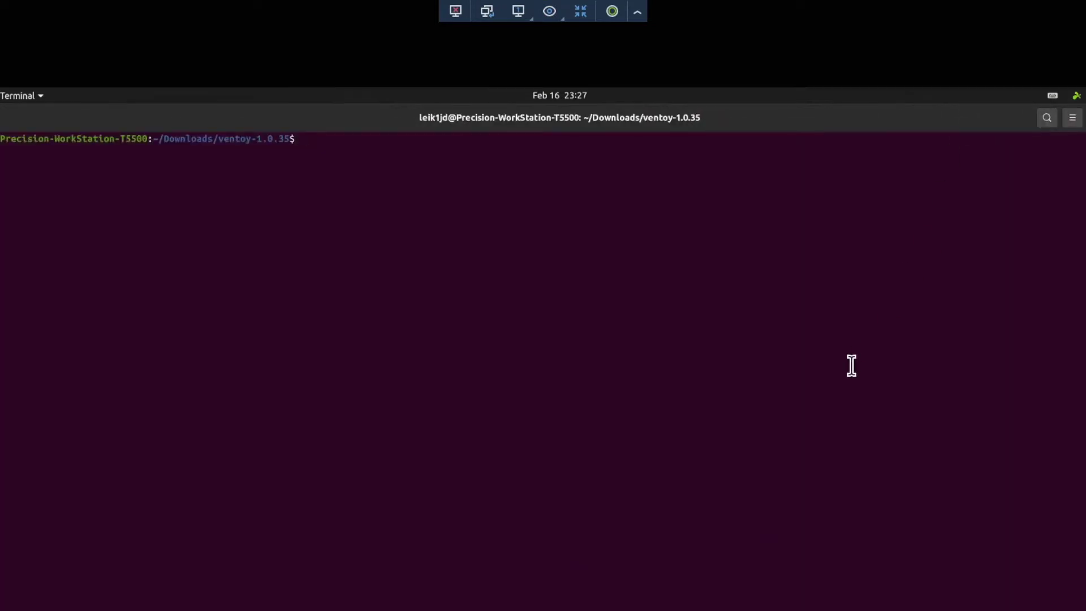
pyautogui.hotkey('ctrl', '+')
pyautogui.hotkey('ctrl', '+')
pyautogui.hotkey('ctrl', '+')
pyautogui.hotkey('ctrl', '+')
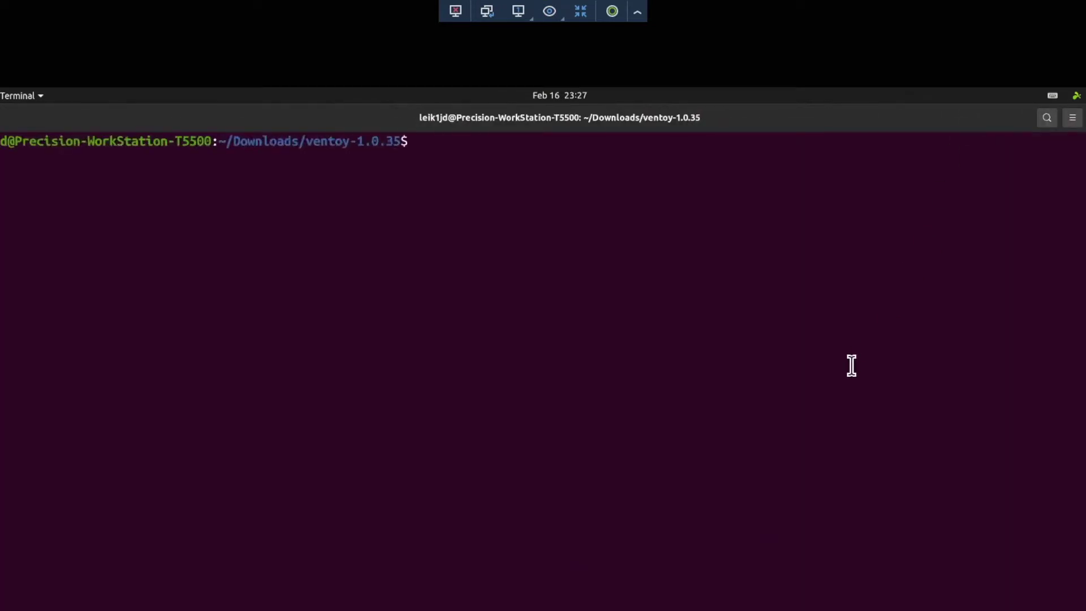
# List the folder's files with ls and the block devices with lsblk, and identify the mounted Ventoy USB partition.
pyautogui.write('ls')
pyautogui.press('Return')
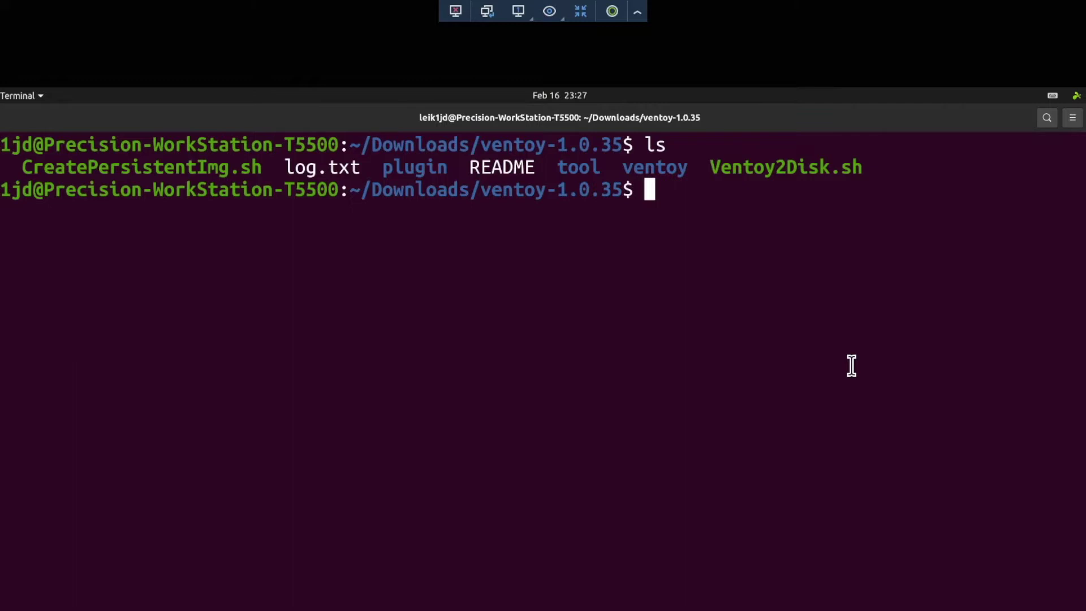
pyautogui.write('lsblk')
pyautogui.press('Return')
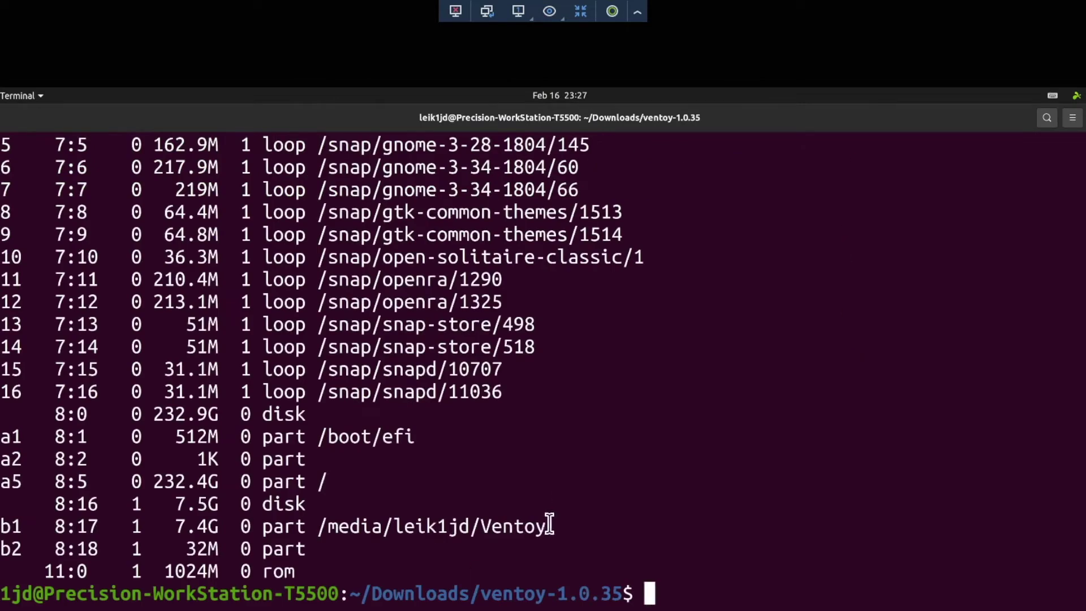
pyautogui.moveTo(546, 526); pyautogui.dragTo(319, 529)
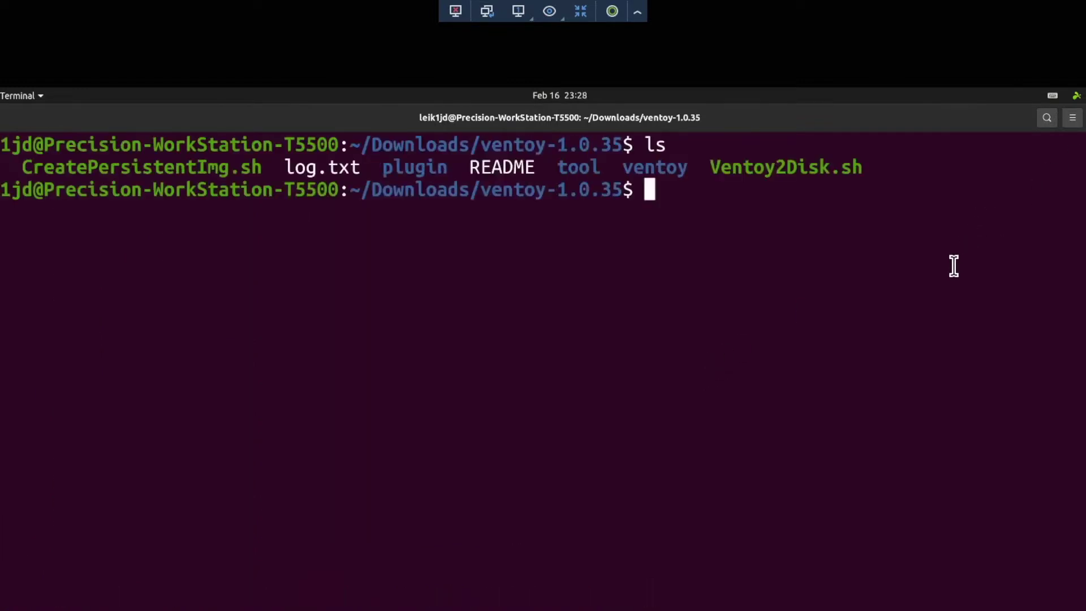
# Try to install Ventoy with "sudo ./Ventoy2Disk.sh -i /dev/sdb", entering the account password for sudo.
pyautogui.write('sudo ./Ven')
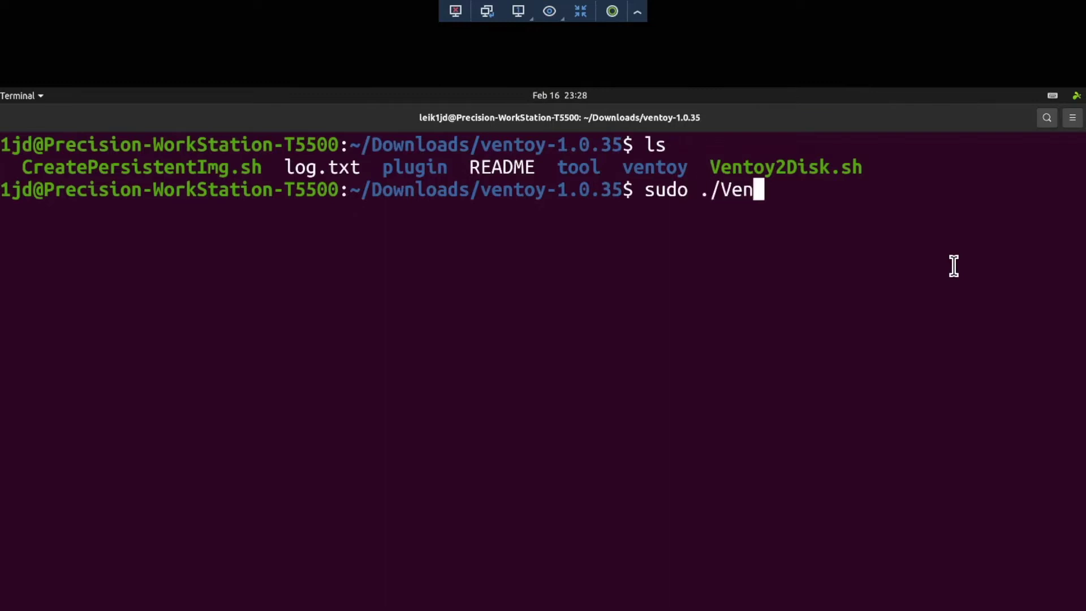
pyautogui.press('Tab')
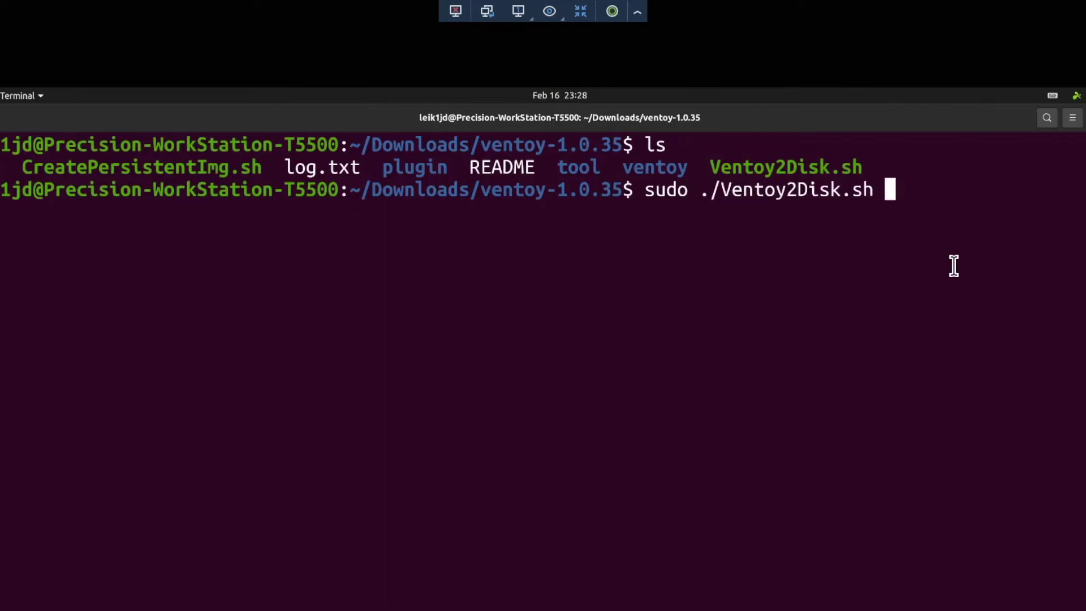
pyautogui.write('-i /dev/')
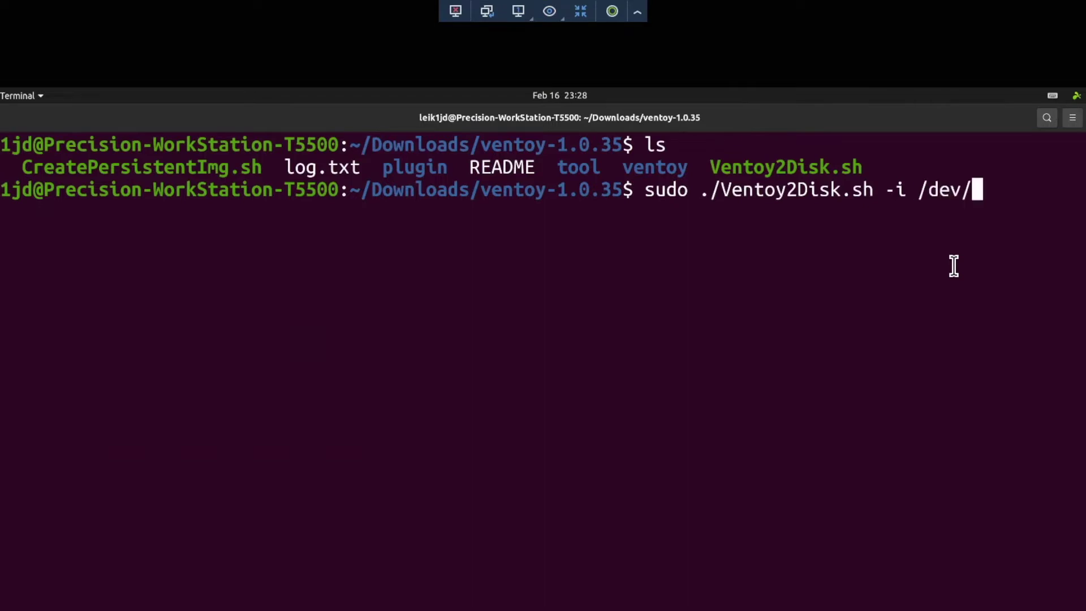
pyautogui.write('sdb')
pyautogui.press('Return')
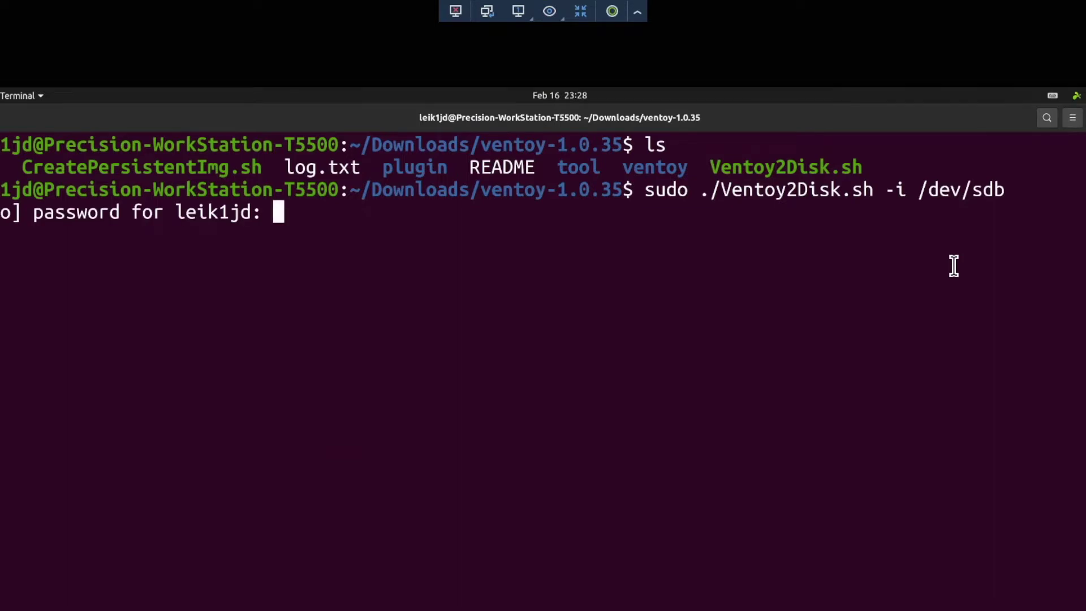
pyautogui.press('Return')
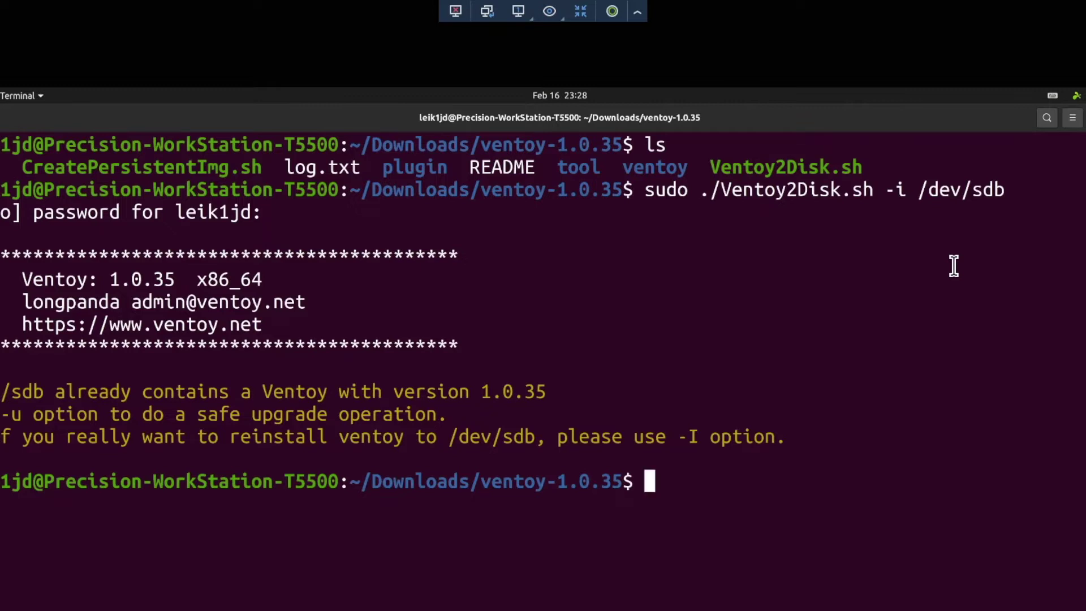
# Rerun the Ventoy2Disk.sh command on /dev/sdb with the option changed to -I to force a reinstall.
pyautogui.press('Up')
pyautogui.press('Left')
pyautogui.press('Left')
pyautogui.press('Left')
pyautogui.press('Left')
pyautogui.press('Left')
pyautogui.press('Left')
pyautogui.press('Left')
pyautogui.press('Left')
pyautogui.press('Left')
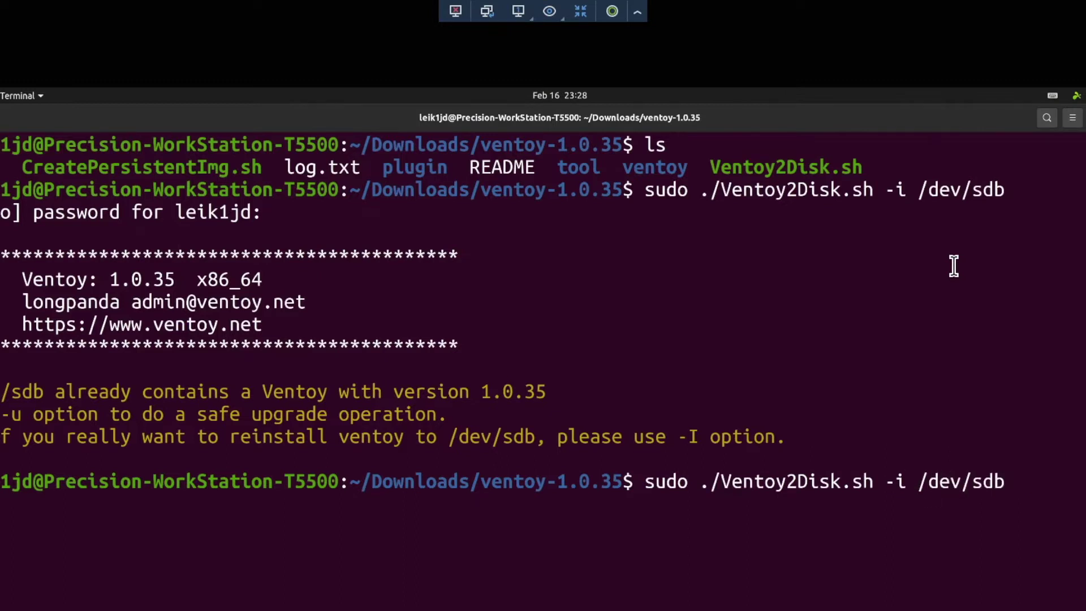
pyautogui.press('BackSpace')
pyautogui.write('I')
pyautogui.press('Return')
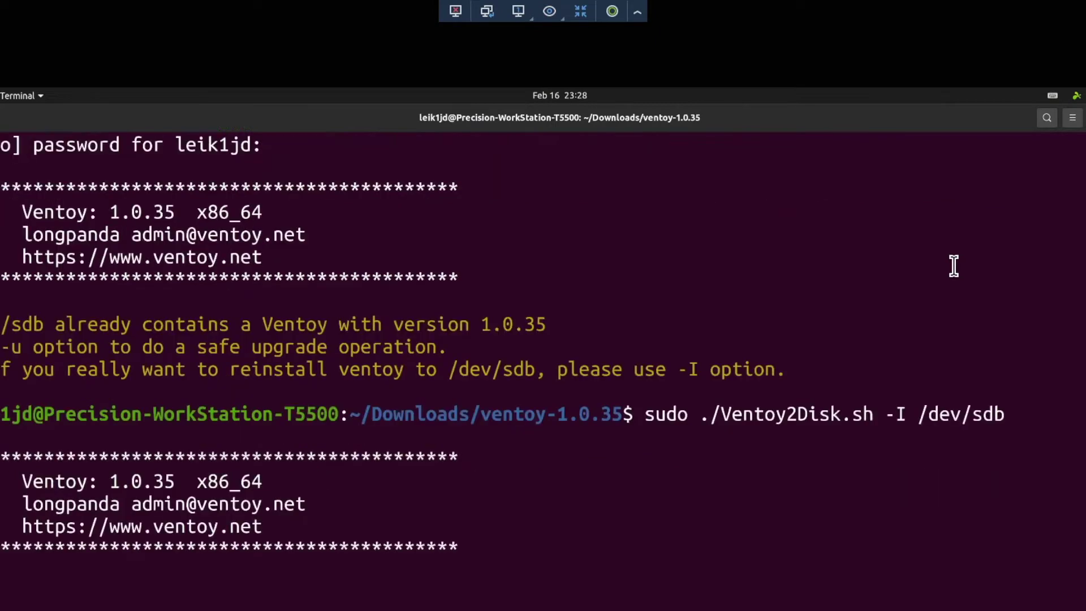
# Answer y to both confirmation prompts for erasing /dev/sdb and installing Ventoy.
pyautogui.write('y')
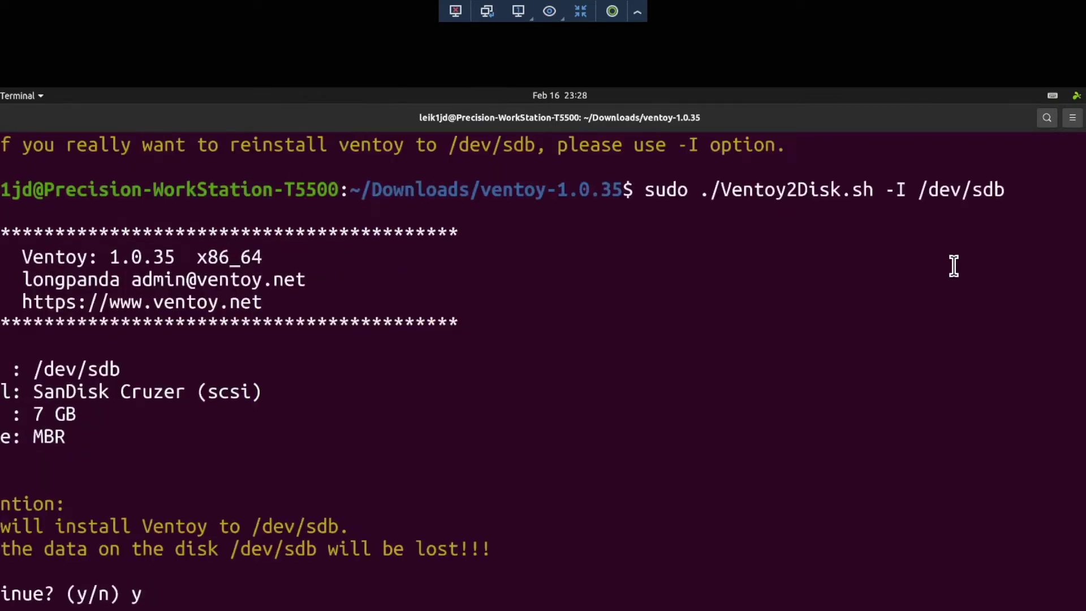
pyautogui.press('Return')
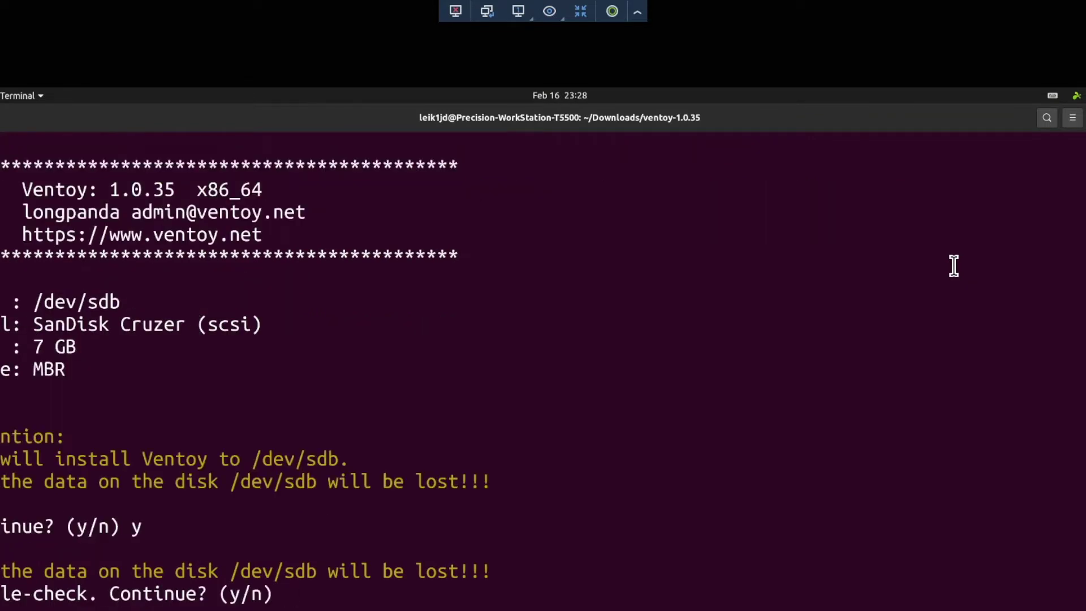
pyautogui.write('y')
pyautogui.press('Return')
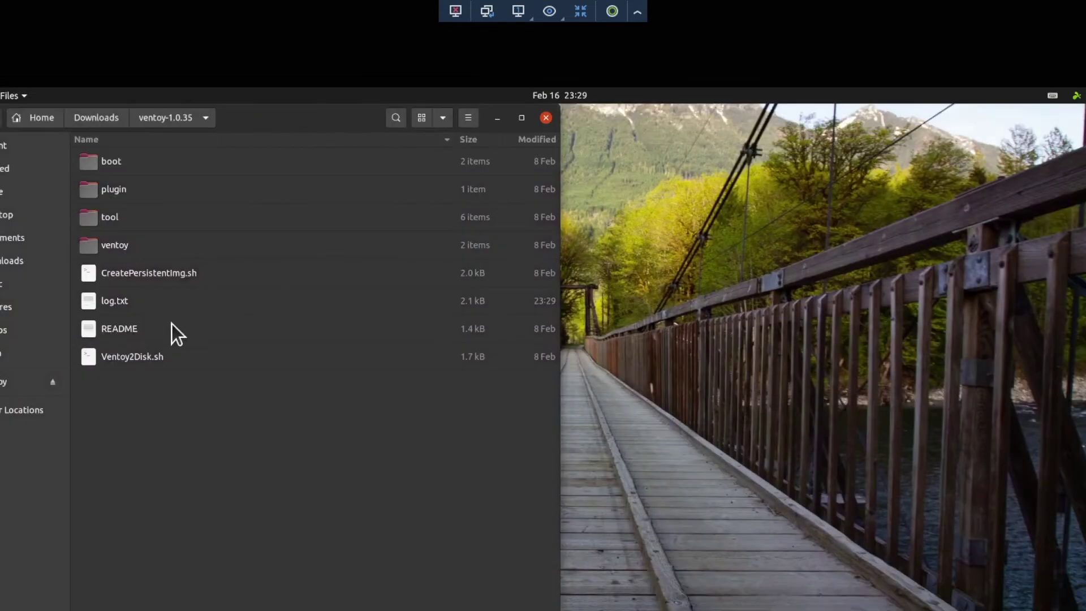
# Open the Ventoy drive in the file manager and move its window aside to make room for a second one.
pyautogui.click(3, 387)
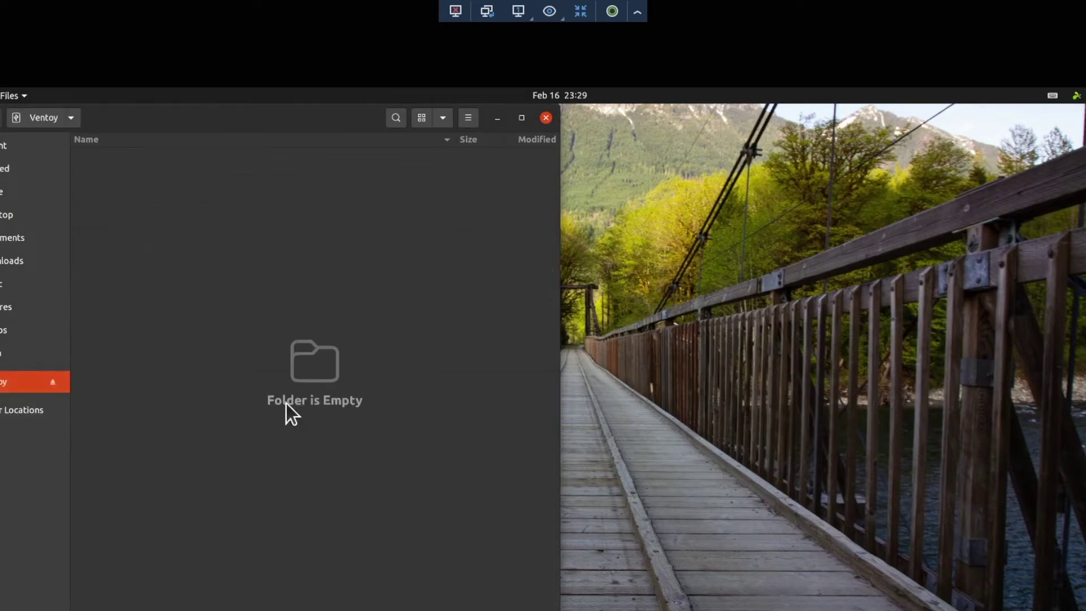
pyautogui.moveTo(364, 116); pyautogui.dragTo(830, 108)
pyautogui.moveTo(862, 109); pyautogui.dragTo(850, 107)
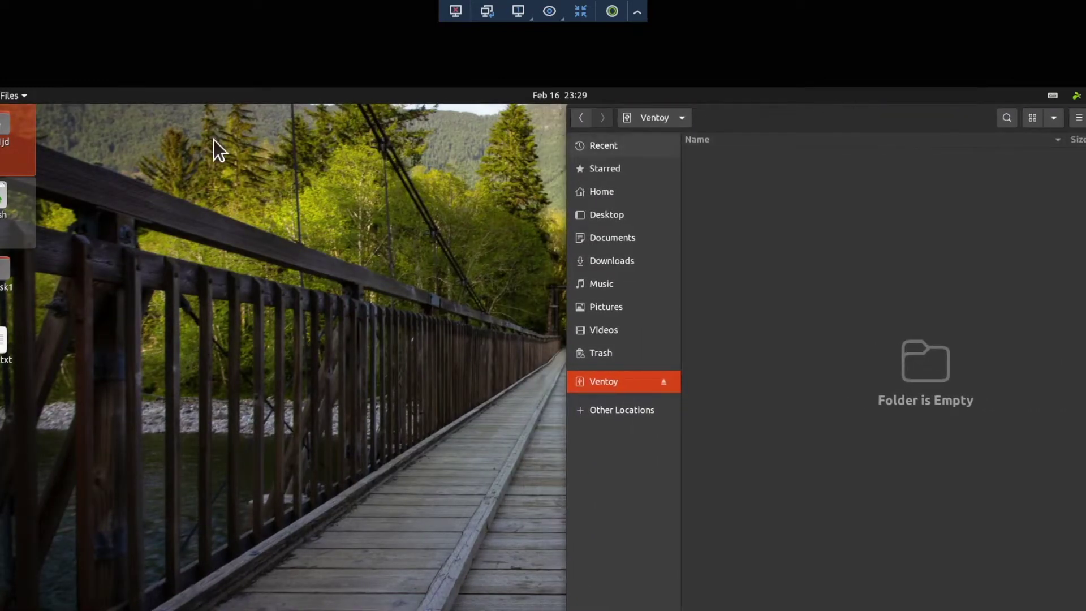
# Open Downloads in a new file manager window and copy turnkey-mediaserver-16.0-buster-amd64.iso onto the Ventoy drive.
pyautogui.click(25, 95)
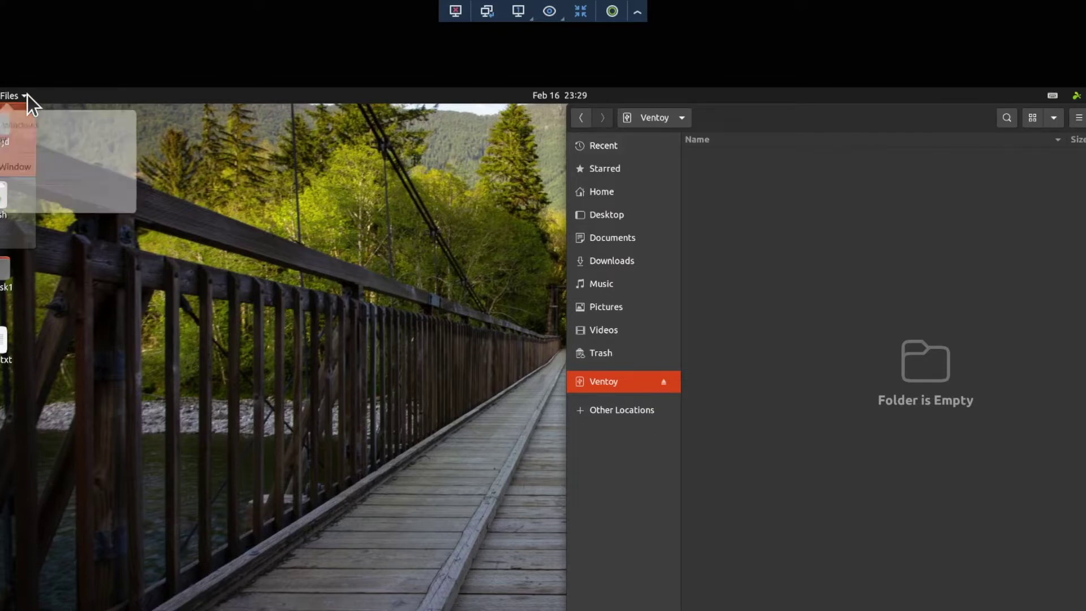
pyautogui.click(17, 170)
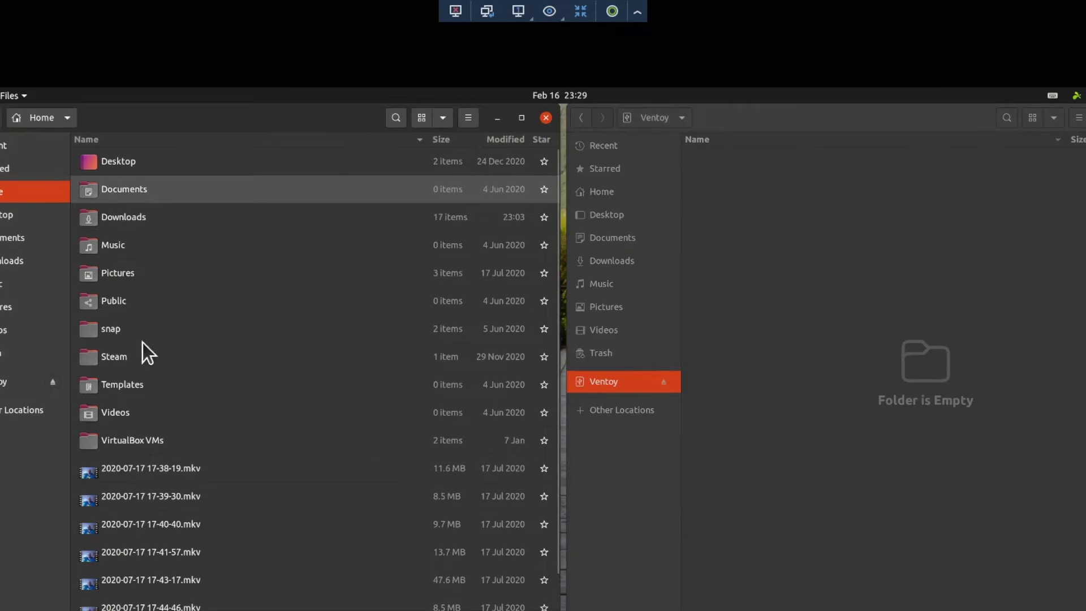
pyautogui.click(131, 217)
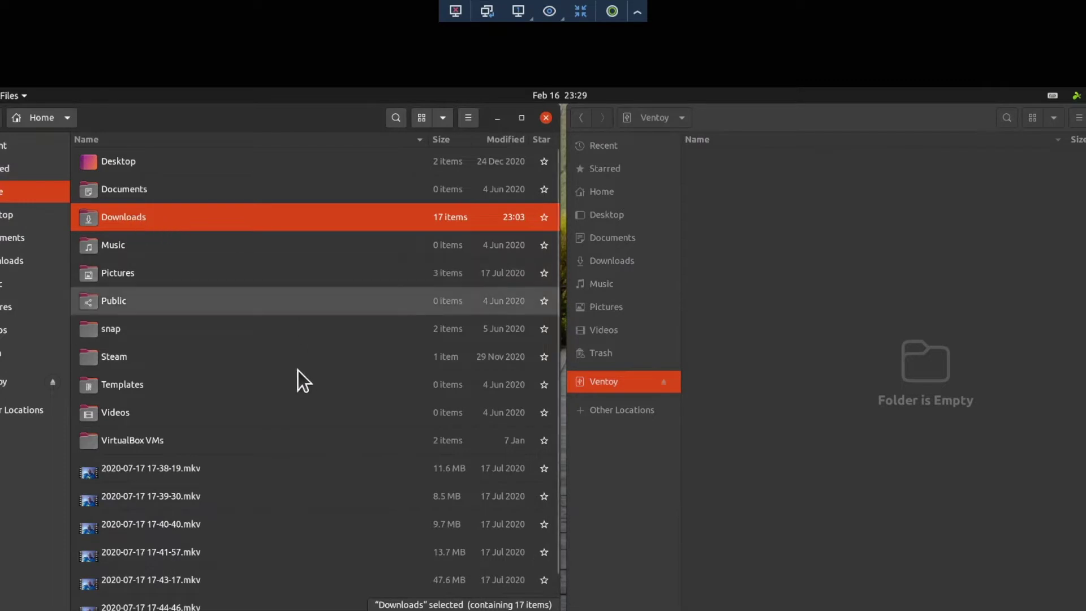
pyautogui.doubleClick(116, 216)
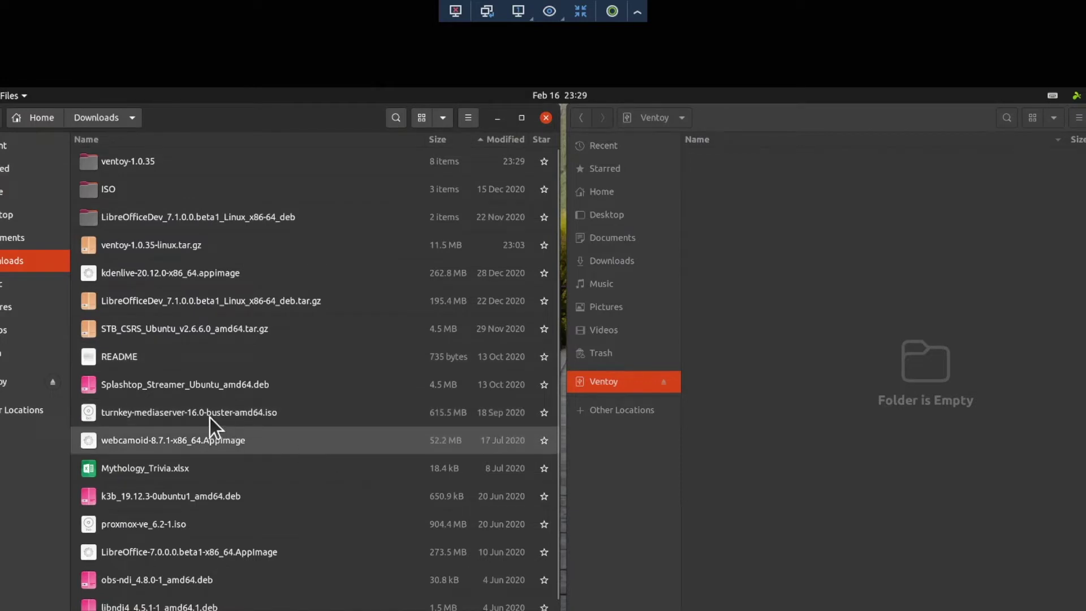
pyautogui.moveTo(208, 408); pyautogui.dragTo(843, 233)
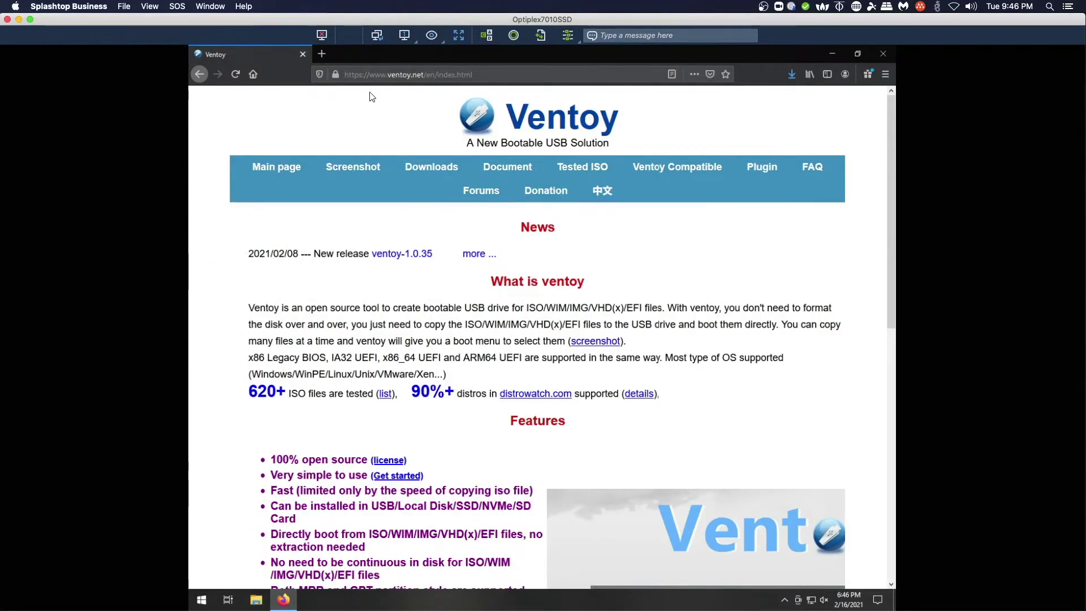
# Go from the Ventoy site's downloads to its GitHub releases, find ventoy-1.0.35-windows.zip in the 1.0.35 assets, and minimize the browser.
pyautogui.click(418, 169)
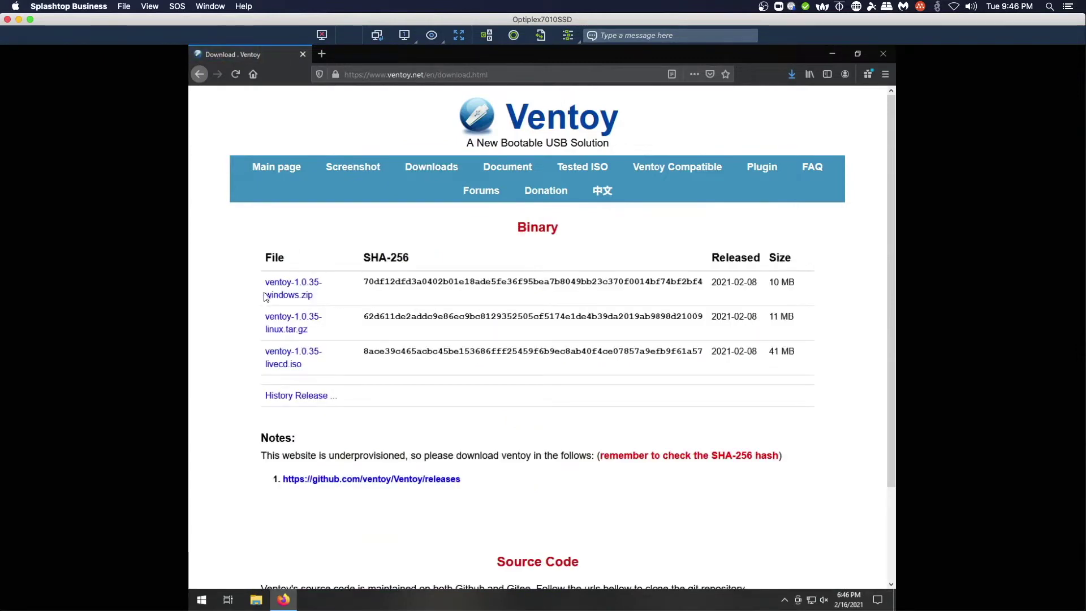
pyautogui.click(283, 291)
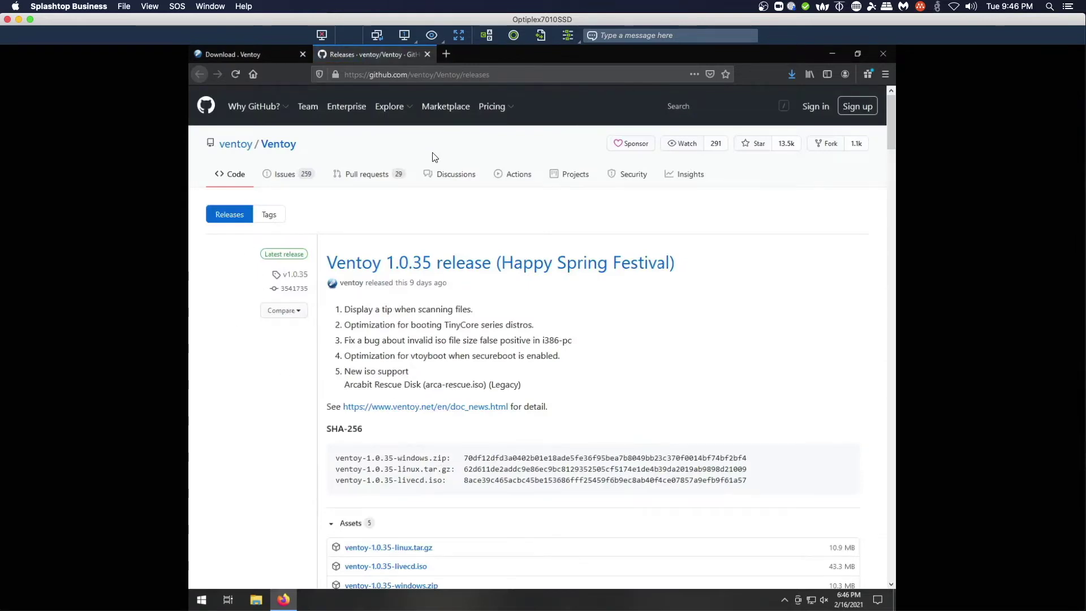
pyautogui.scroll(-1, 522, 407)
pyautogui.scroll(-5, 521, 407)
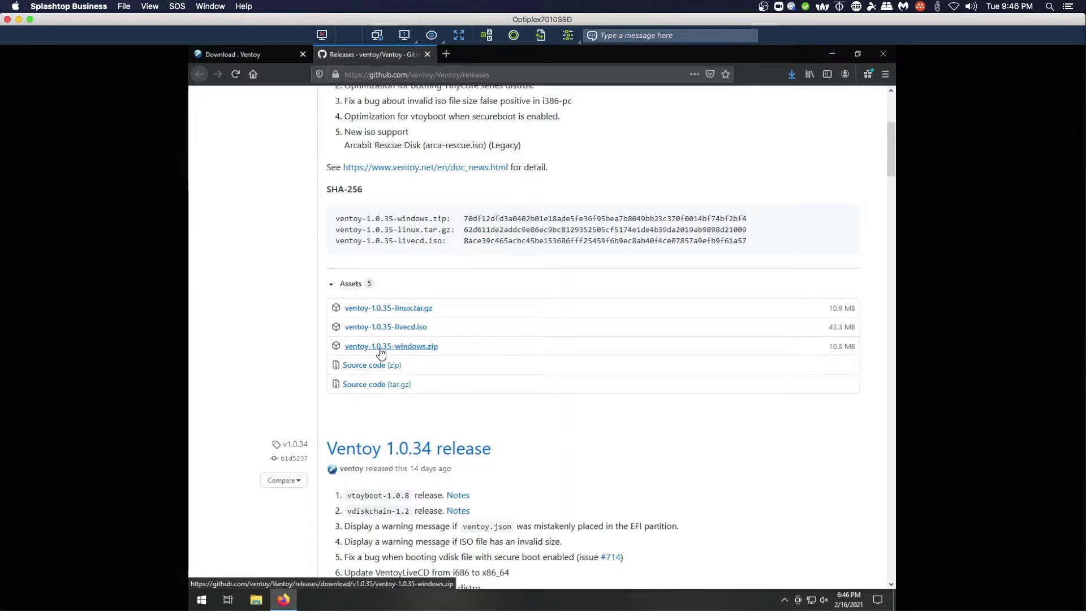
pyautogui.click(832, 55)
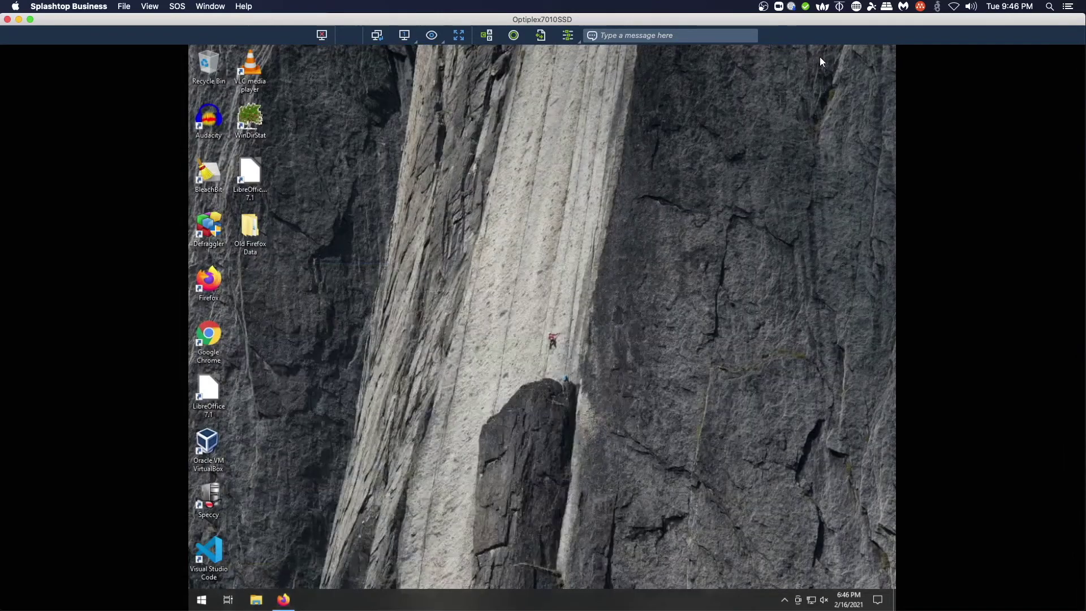
# Extract ventoy-1.0.35-windows in Downloads to the suggested destination folder.
pyautogui.click(256, 599)
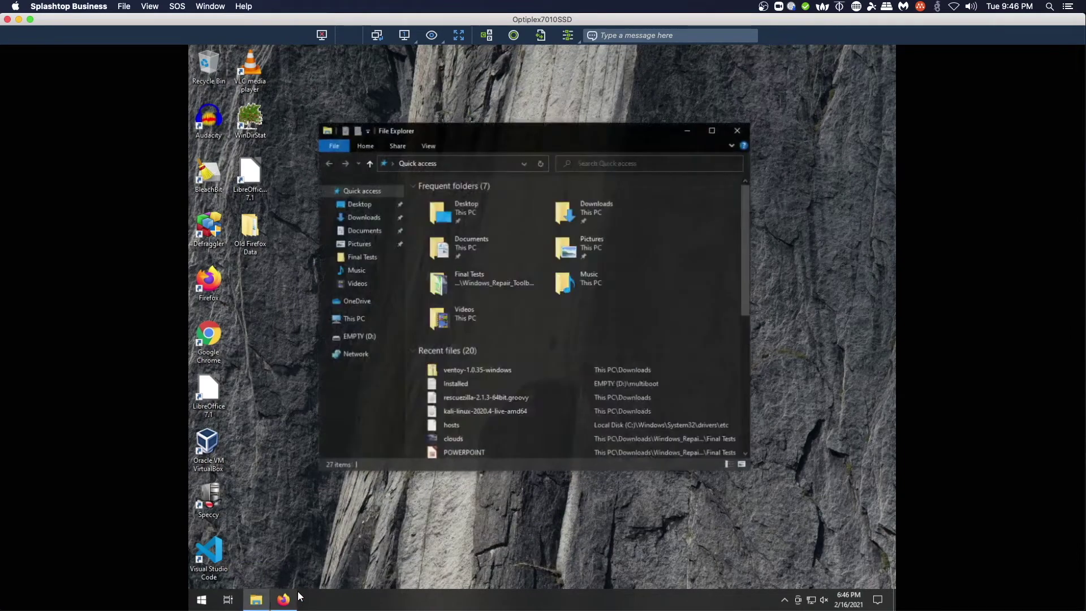
pyautogui.click(365, 219)
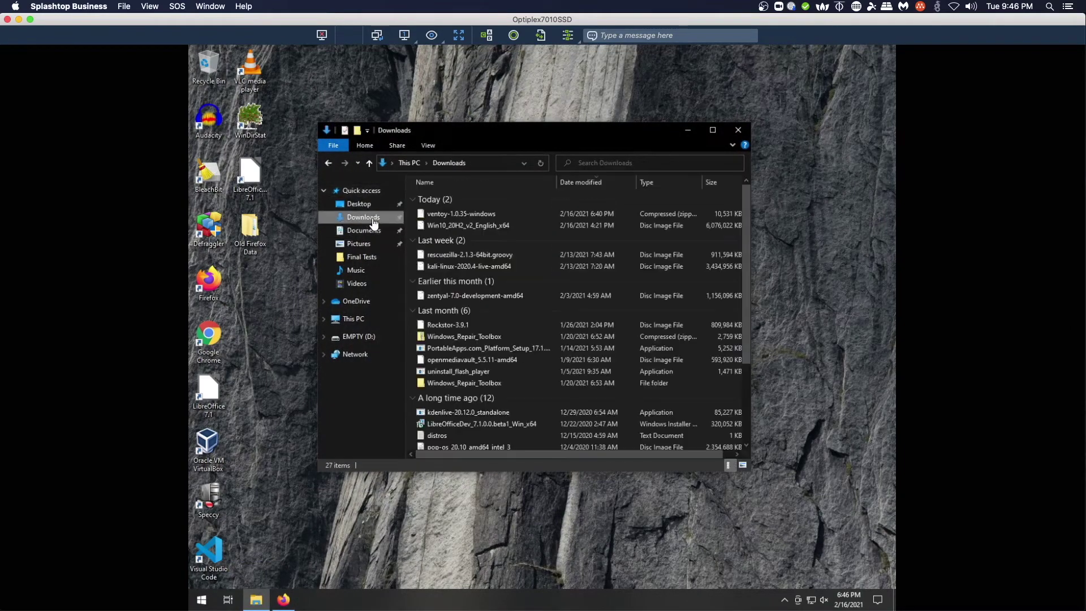
pyautogui.rightClick(439, 213)
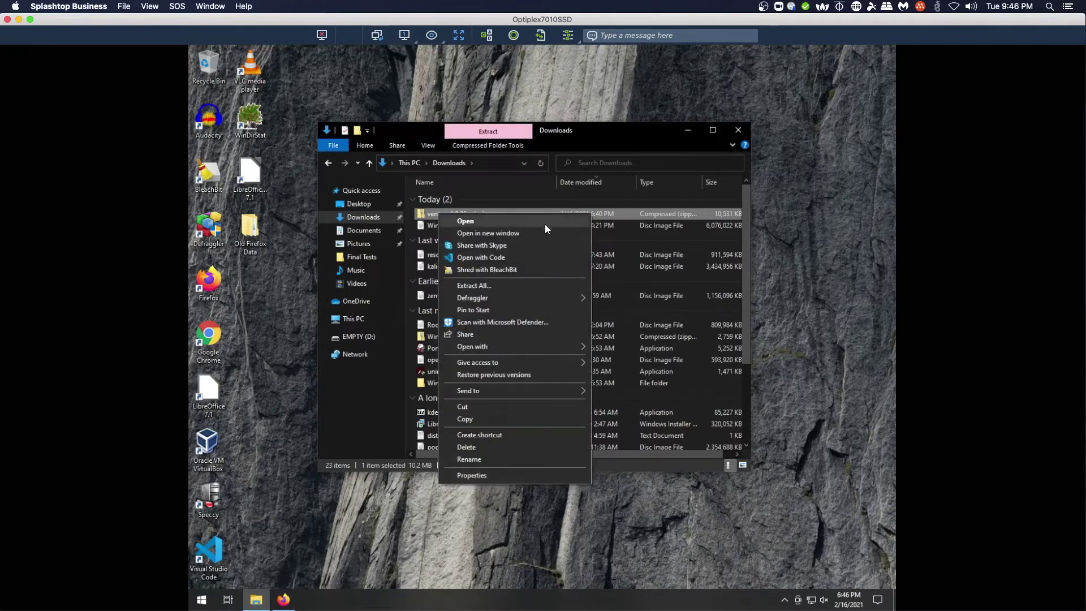
pyautogui.click(492, 285)
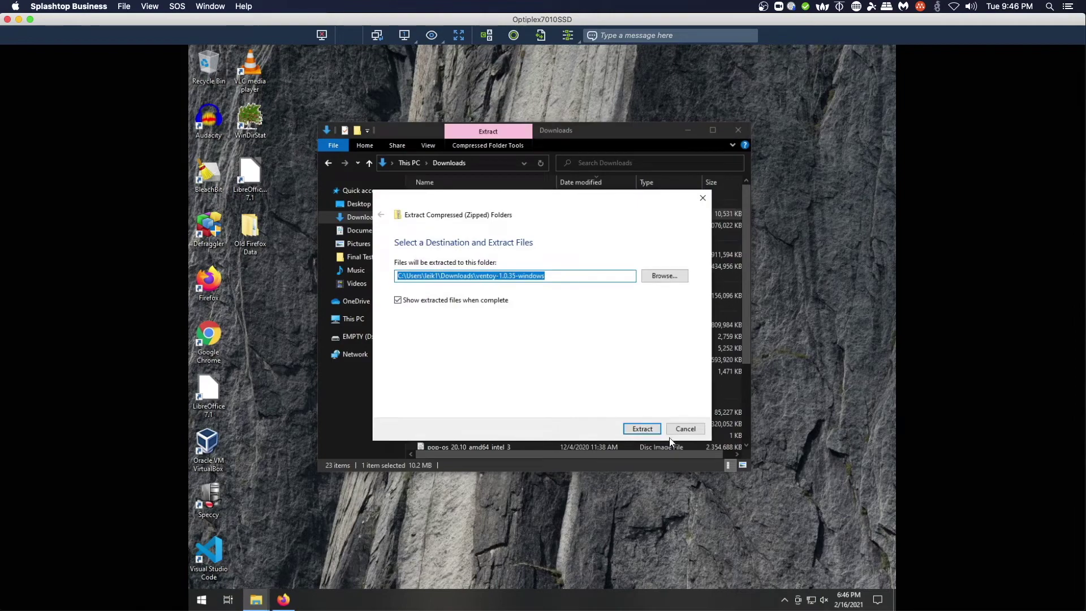
pyautogui.click(650, 432)
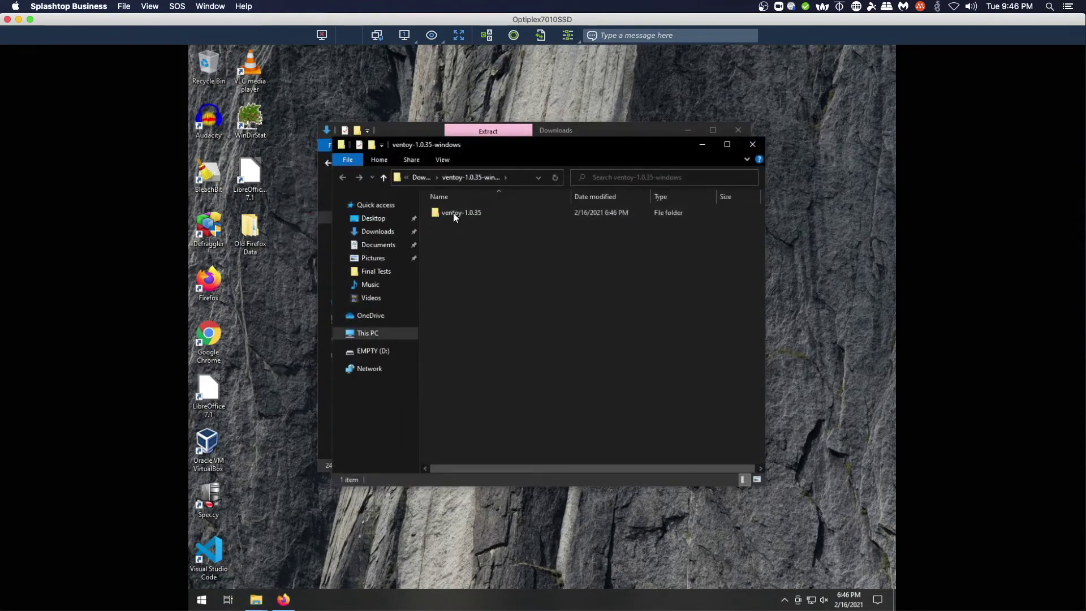
# Run Ventoy2Disk from the extracted ventoy-1.0.35 folder and allow it to make changes to the device.
pyautogui.click(453, 210)
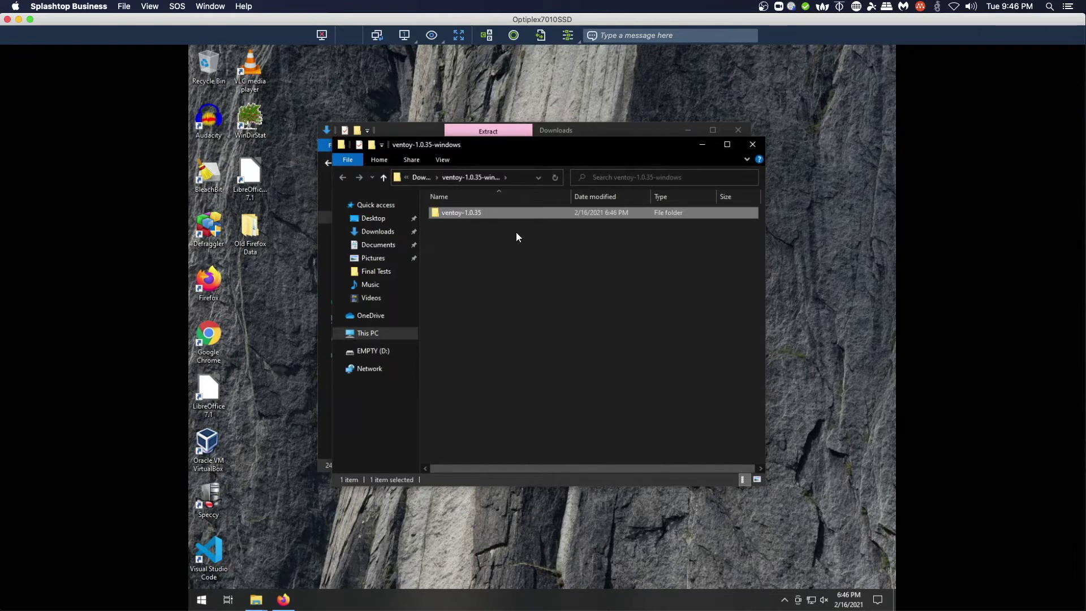
pyautogui.doubleClick(458, 212)
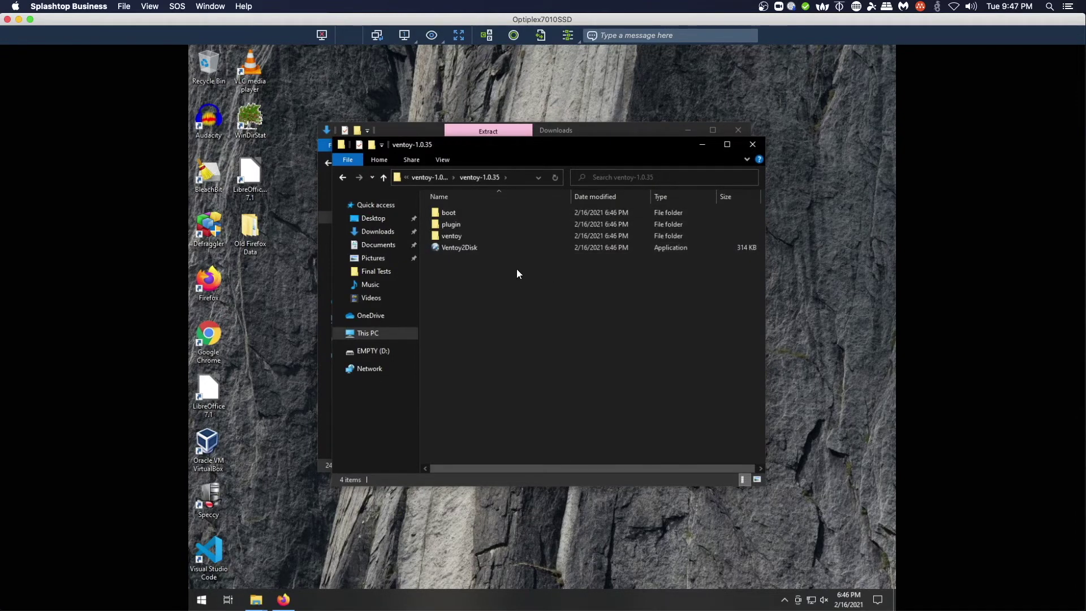
pyautogui.doubleClick(448, 247)
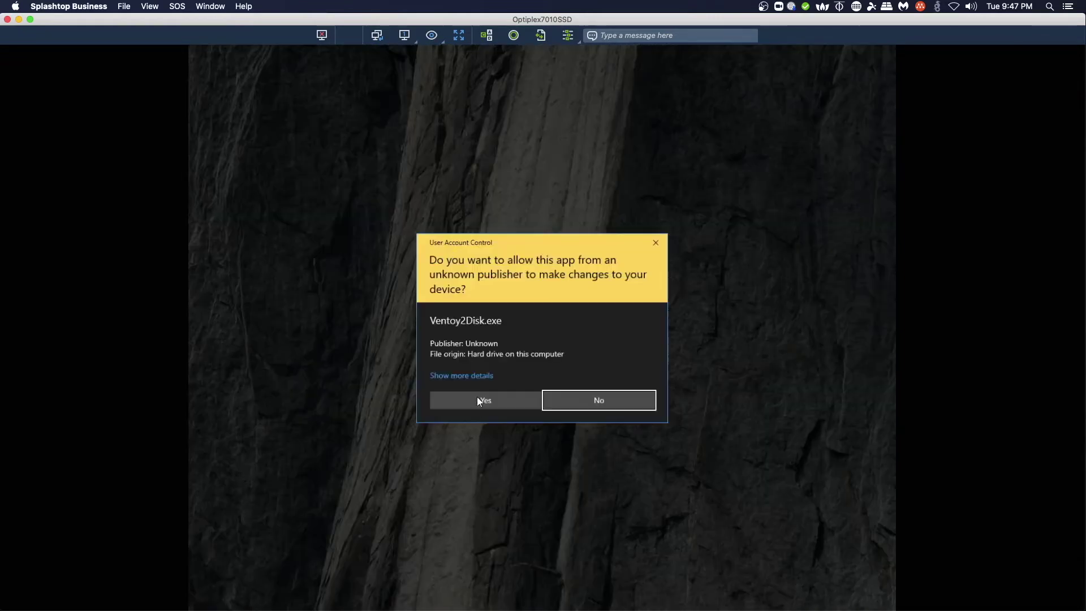
pyautogui.click(489, 407)
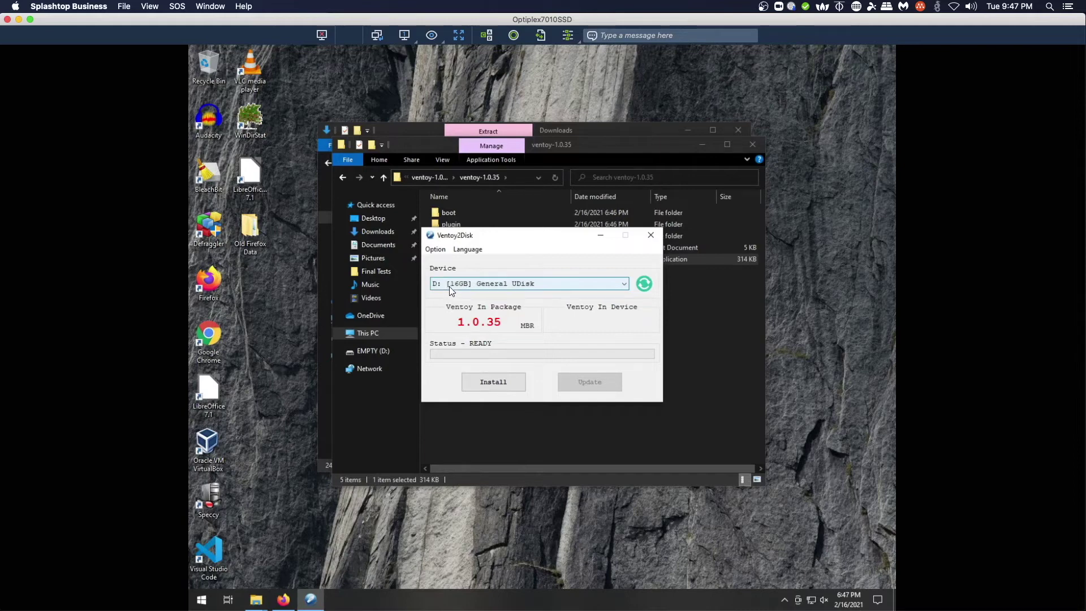
pyautogui.click(438, 250)
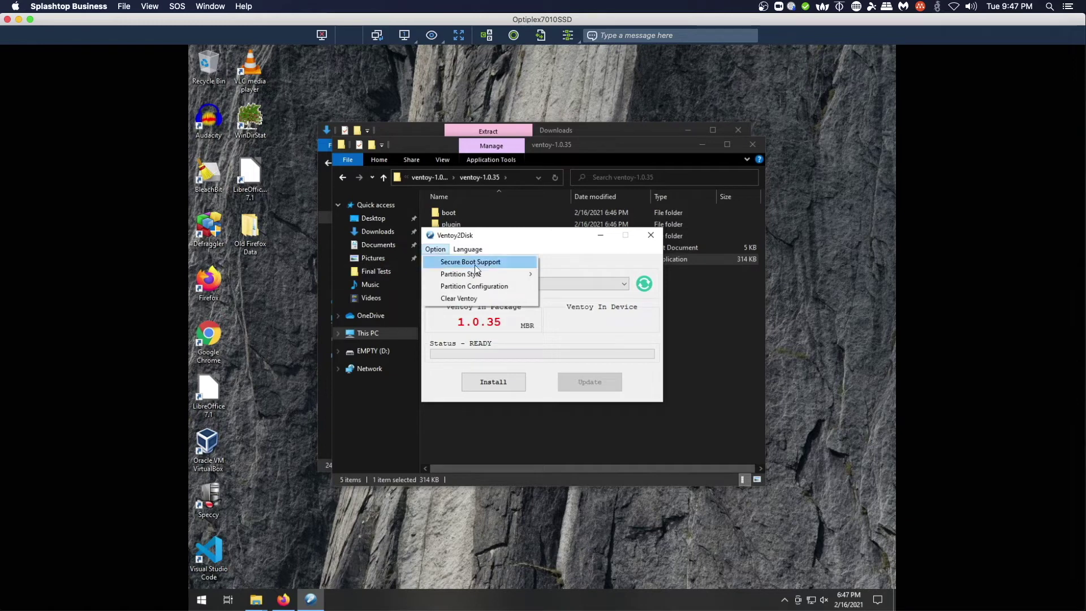
pyautogui.moveTo(475, 275)
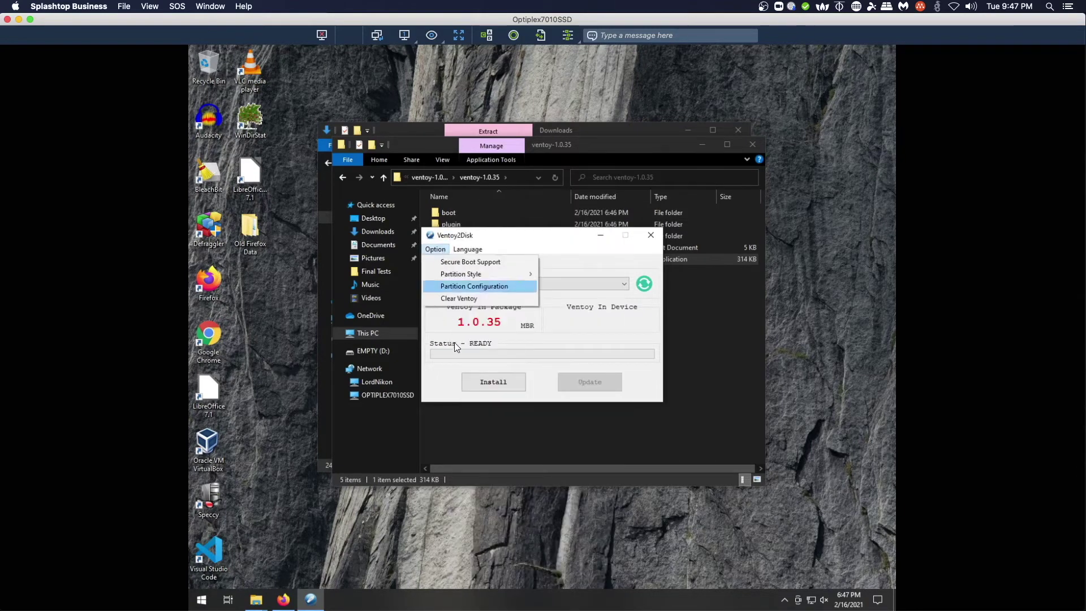
pyautogui.click(437, 373)
# Start installing Ventoy on the D: [16GB] General UDisk device and accept both format warnings.
pyautogui.click(436, 286)
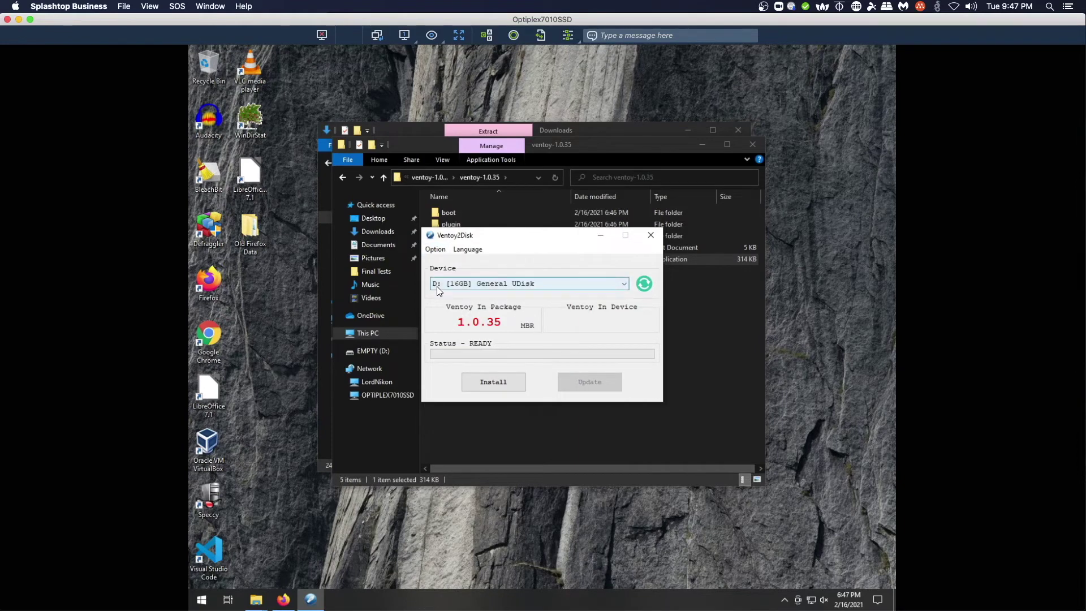
pyautogui.click(493, 383)
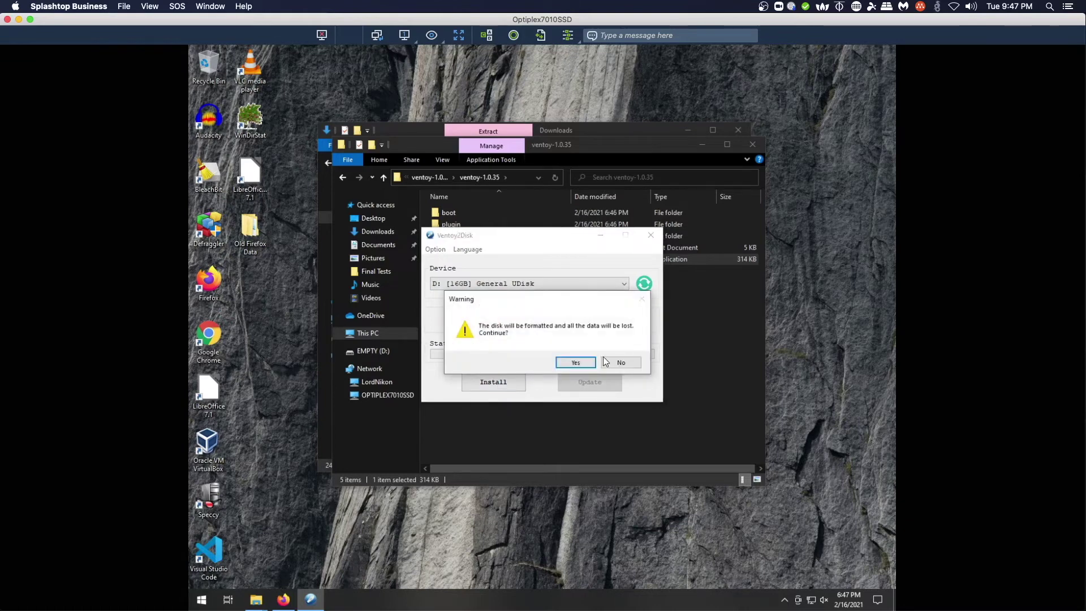
pyautogui.click(576, 364)
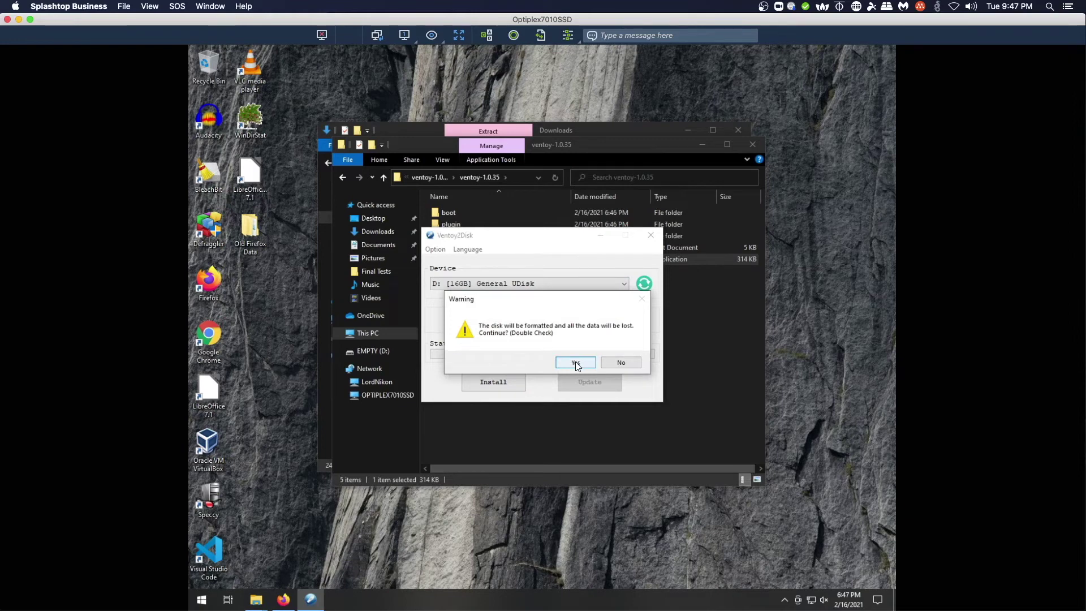
pyautogui.click(576, 364)
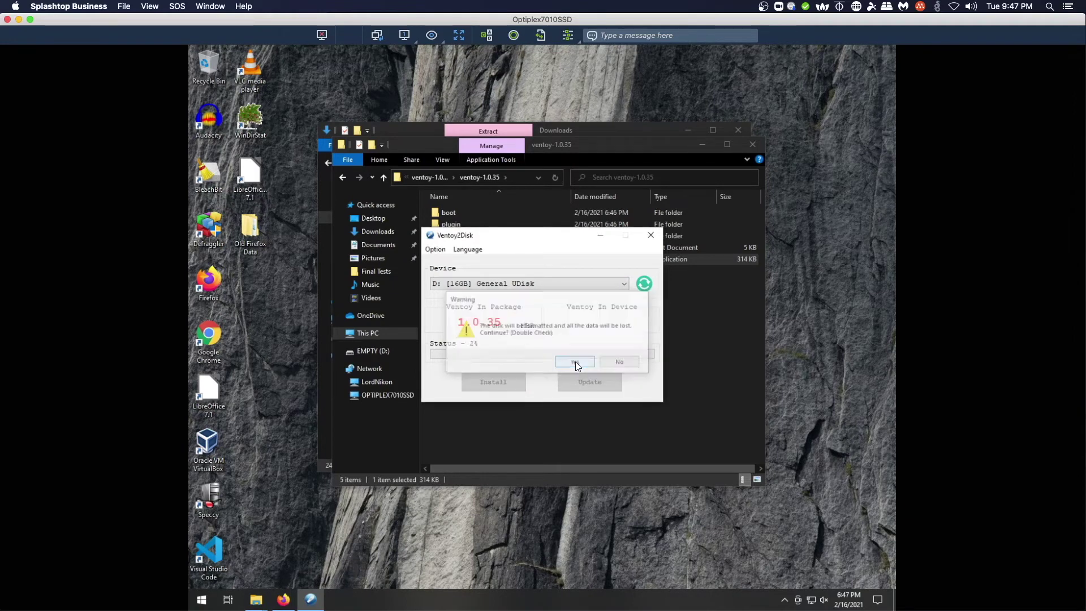
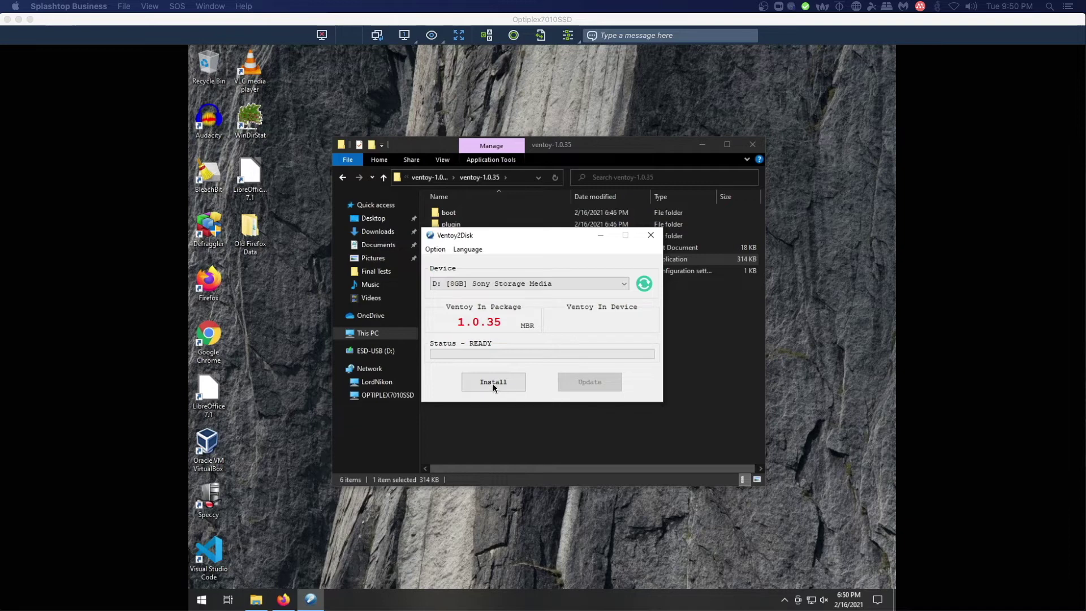
# Install Ventoy on the D: [8GB] Sony Storage Media device, accepting both format warnings, and close Ventoy2Disk.
pyautogui.click(488, 382)
pyautogui.click(575, 363)
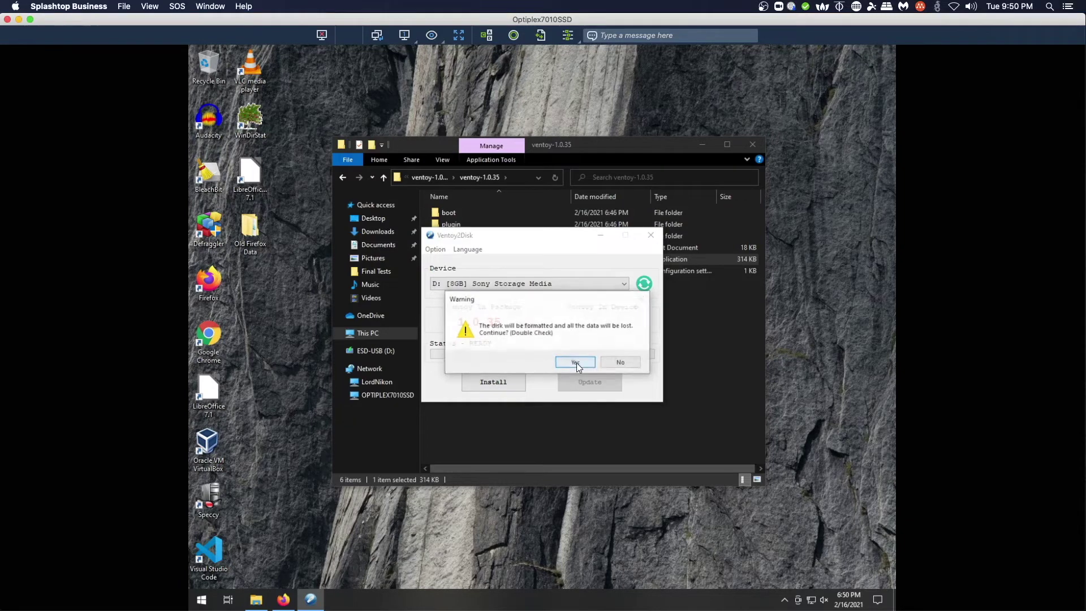
pyautogui.click(575, 363)
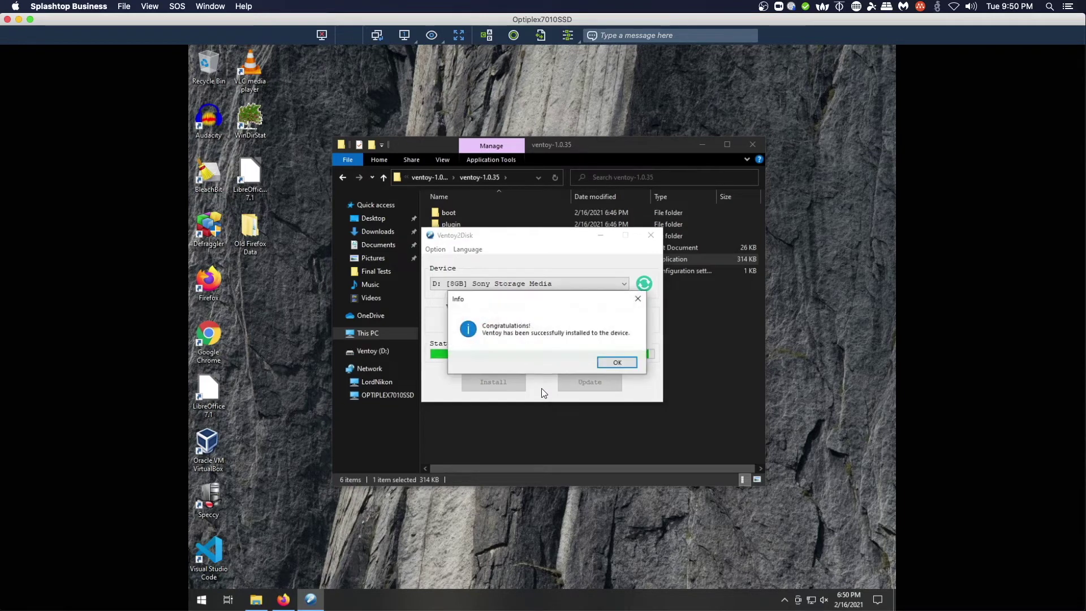
pyautogui.click(618, 363)
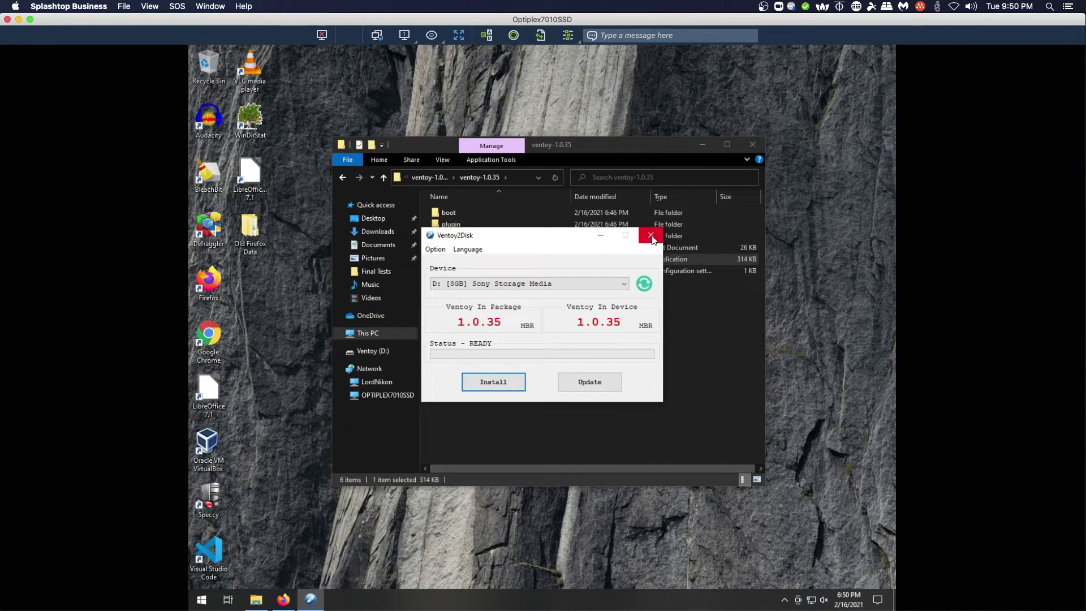
pyautogui.click(652, 239)
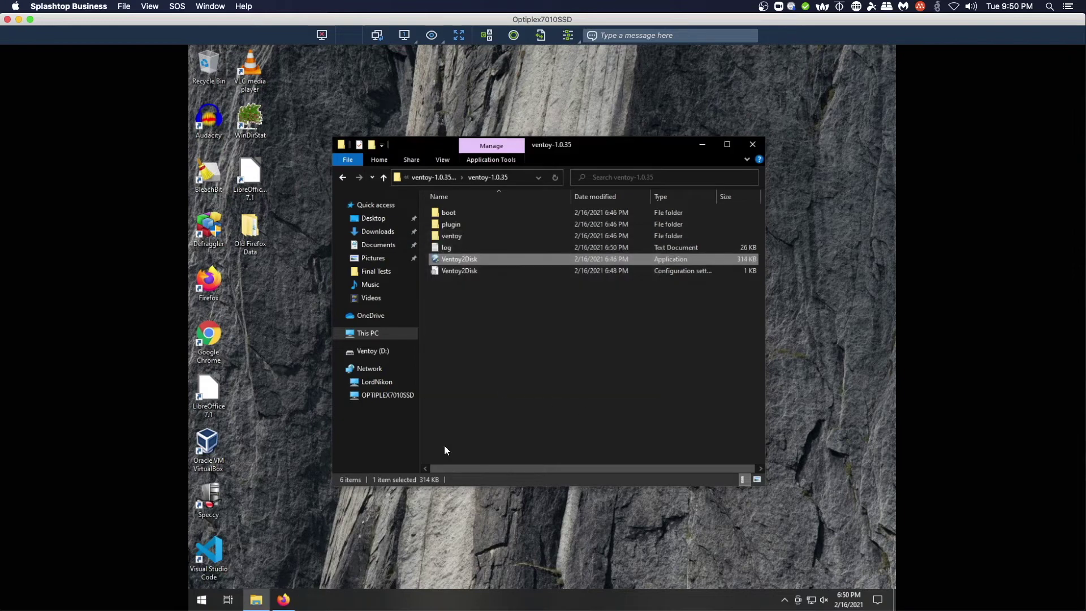
# Open the Ventoy (D:) drive and the Downloads folder side by side in two File Explorer windows.
pyautogui.click(367, 351)
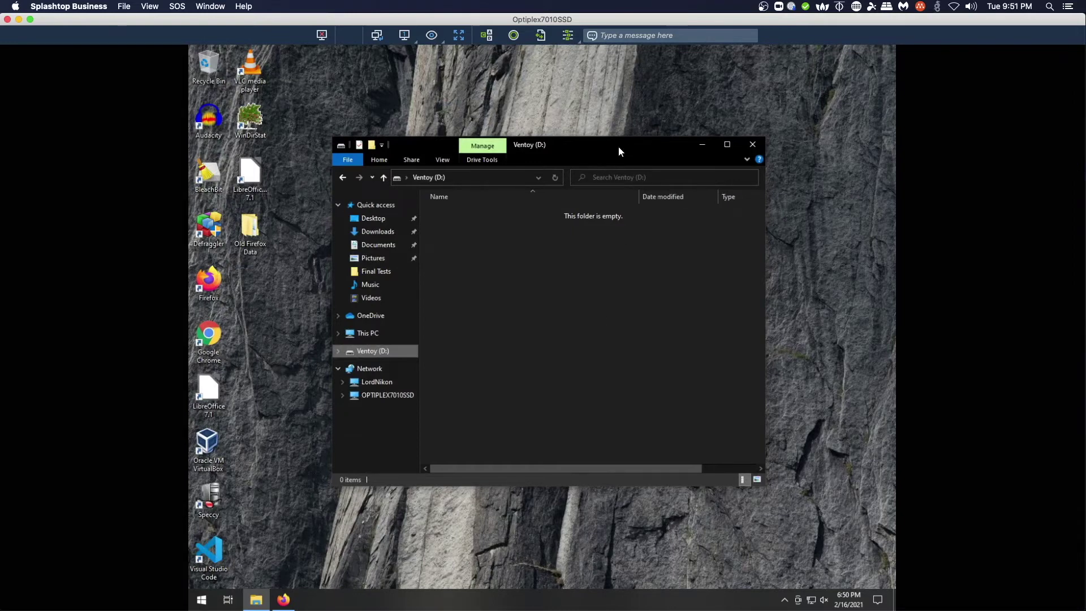
pyautogui.press('super+Right')
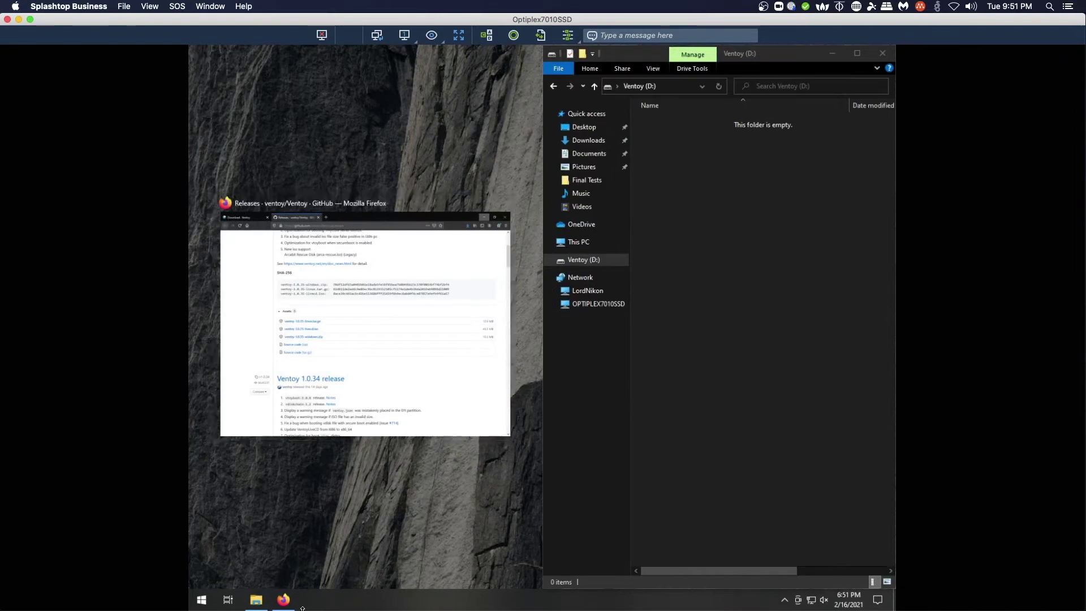
pyautogui.click(654, 483)
pyautogui.press('super+e')
pyautogui.press('super+Left')
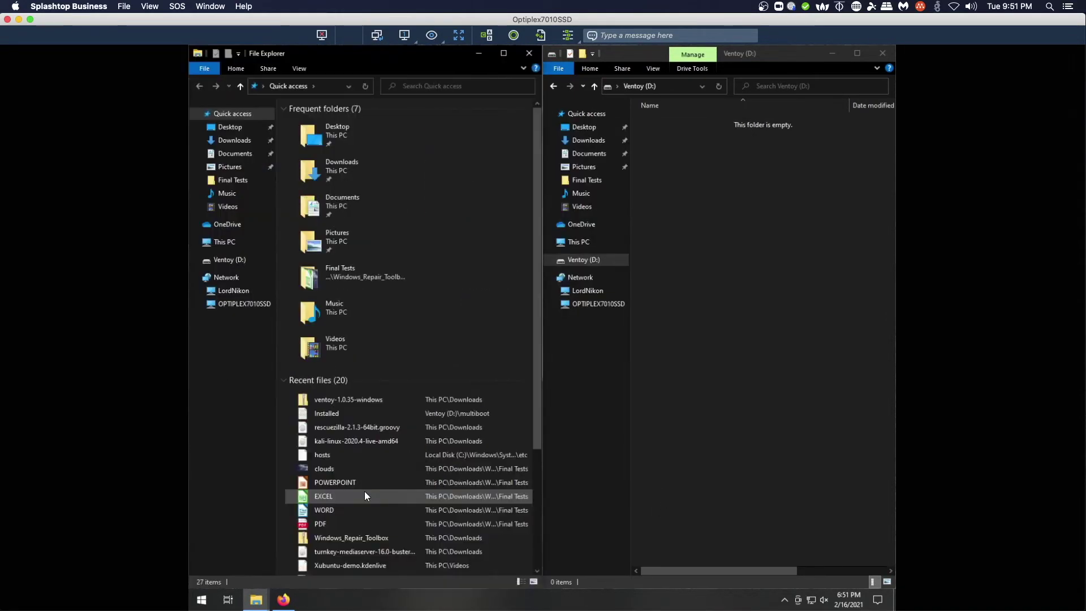
pyautogui.click(238, 148)
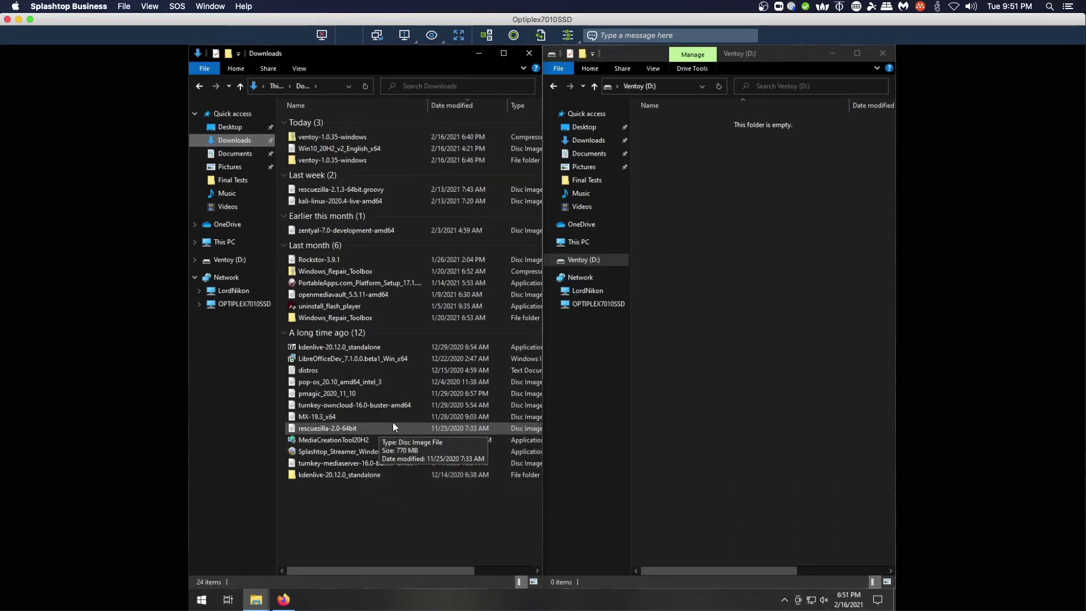
# Copy the pop-os_20.10_amd64_intel_3, pmagic_2020_11_10 and rescuezilla-2.0-64bit disc images from Downloads to the Ventoy (D:) drive.
pyautogui.click(310, 395)
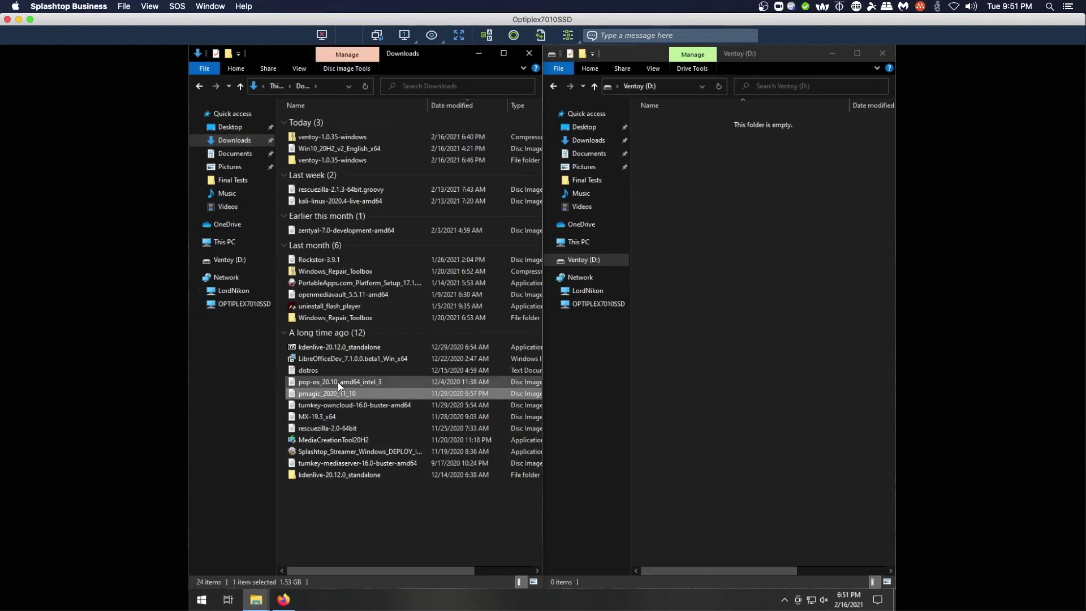
pyautogui.press('super')
pyautogui.press('super')
pyautogui.keyDown('ctrl'); pyautogui.click(336, 379); pyautogui.keyUp('ctrl')
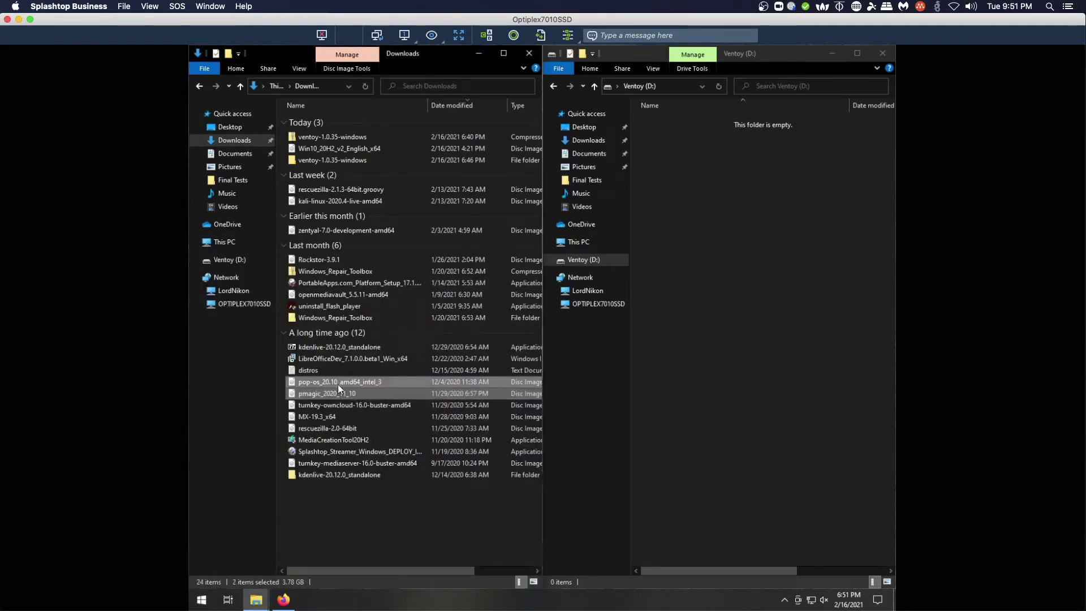
pyautogui.keyDown('ctrl'); pyautogui.click(299, 429); pyautogui.keyUp('ctrl')
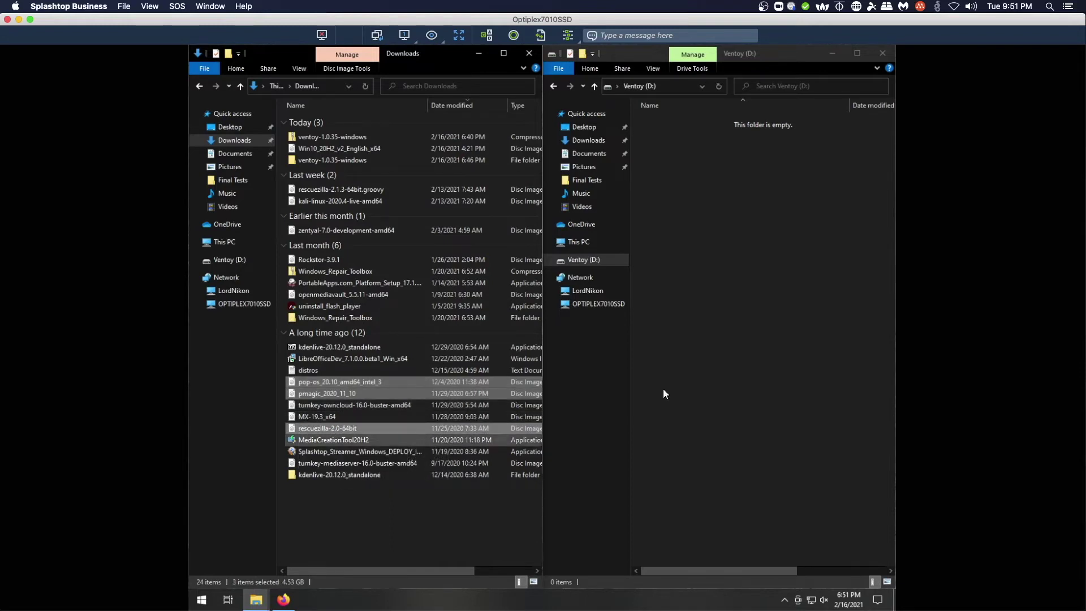
pyautogui.moveTo(403, 393); pyautogui.dragTo(725, 250)
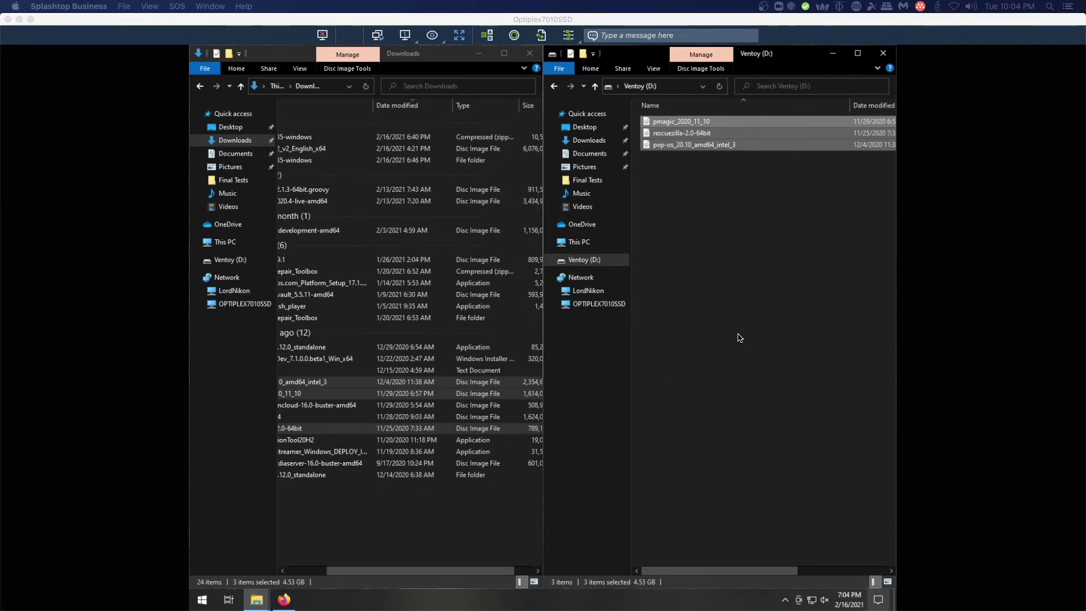
# Close the Downloads and Ventoy (D:) File Explorer windows.
pyautogui.click(669, 165)
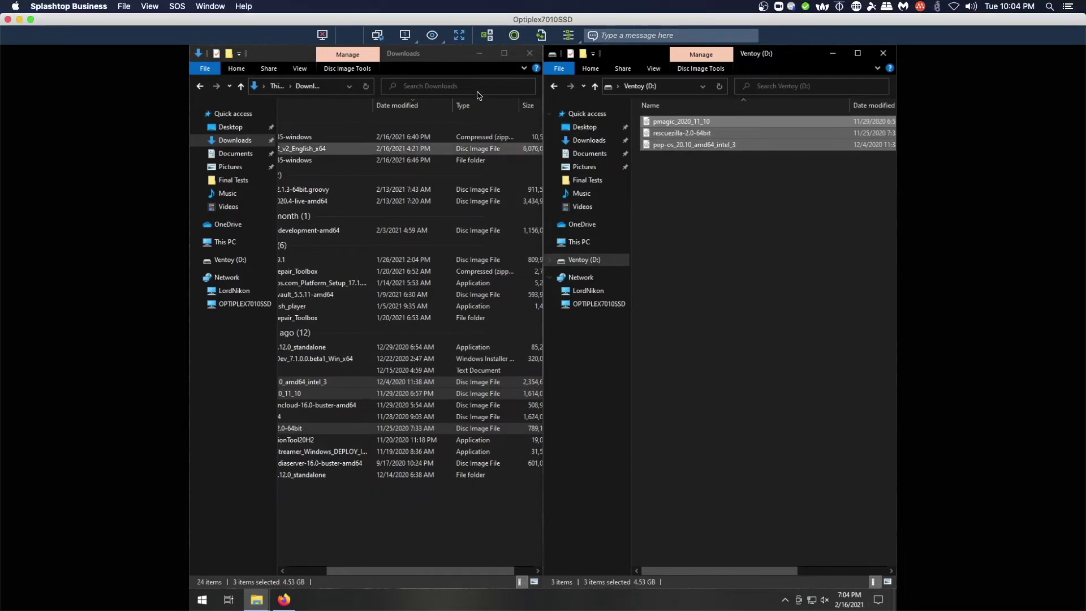
pyautogui.click(529, 53)
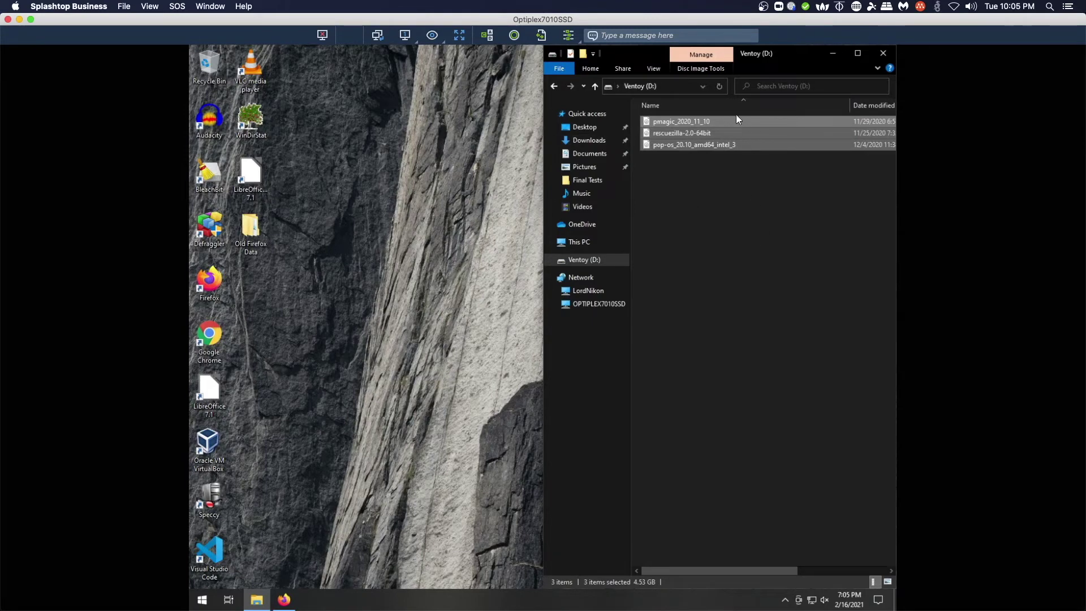
pyautogui.click(883, 53)
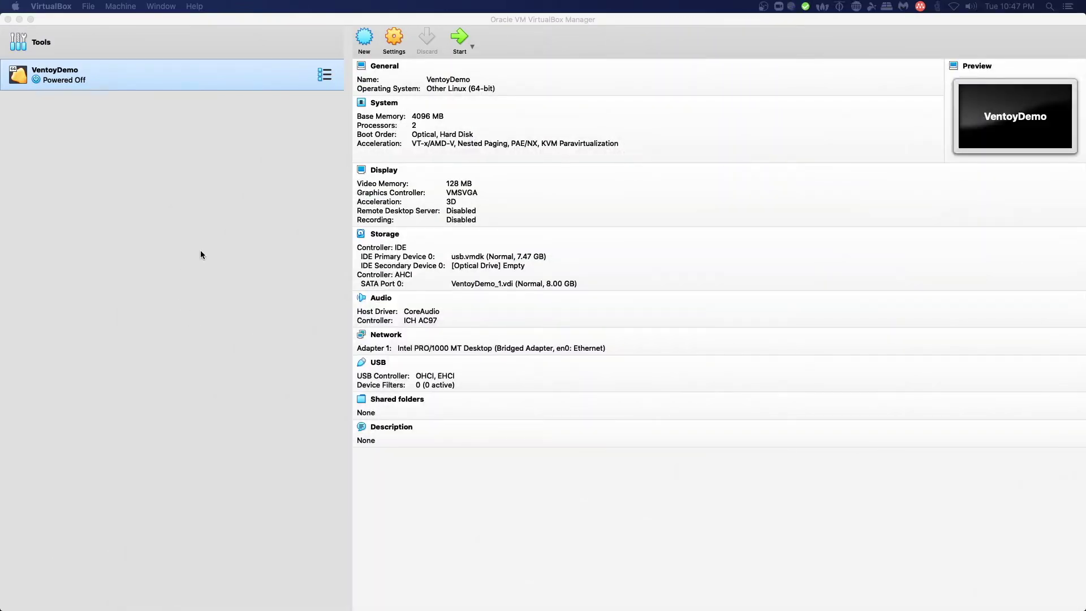
# Review the VentoyDemo virtual machine's storage devices, motherboard boot order and processor settings, and close the settings.
pyautogui.click(394, 38)
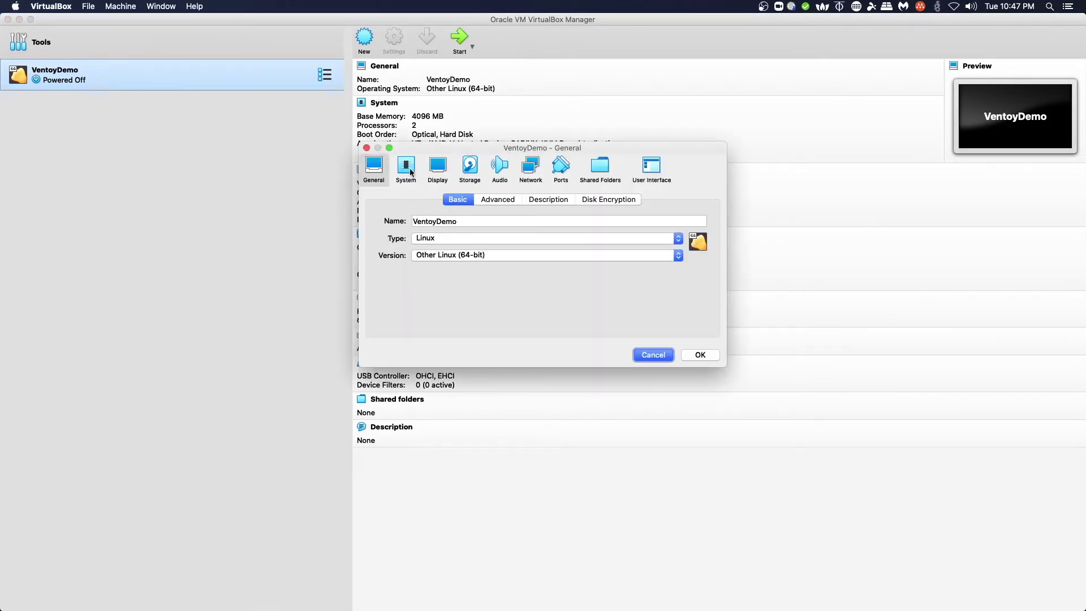
pyautogui.click(474, 165)
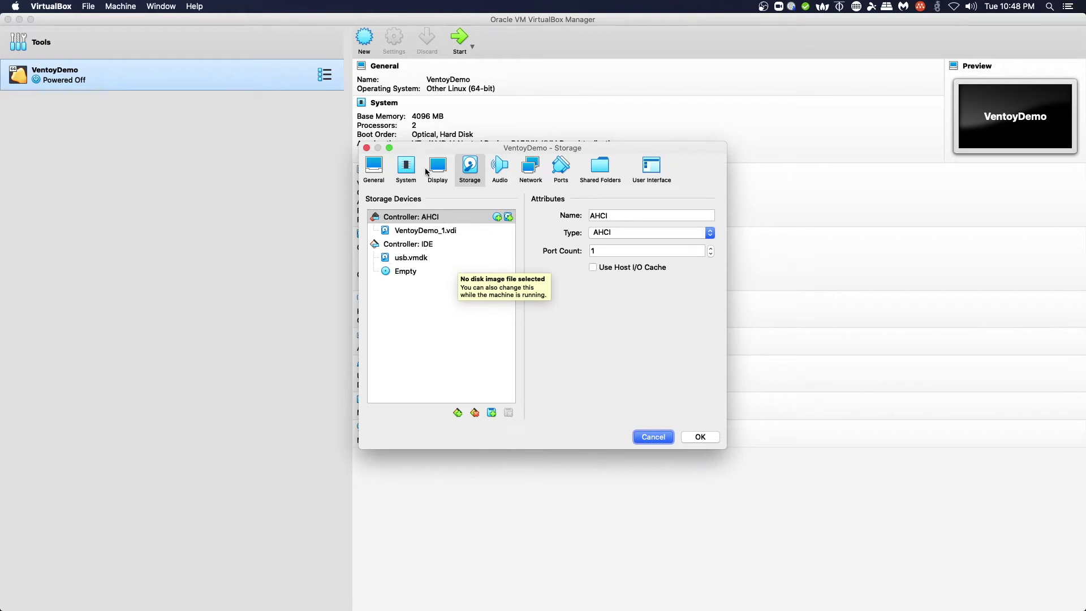
pyautogui.click(406, 169)
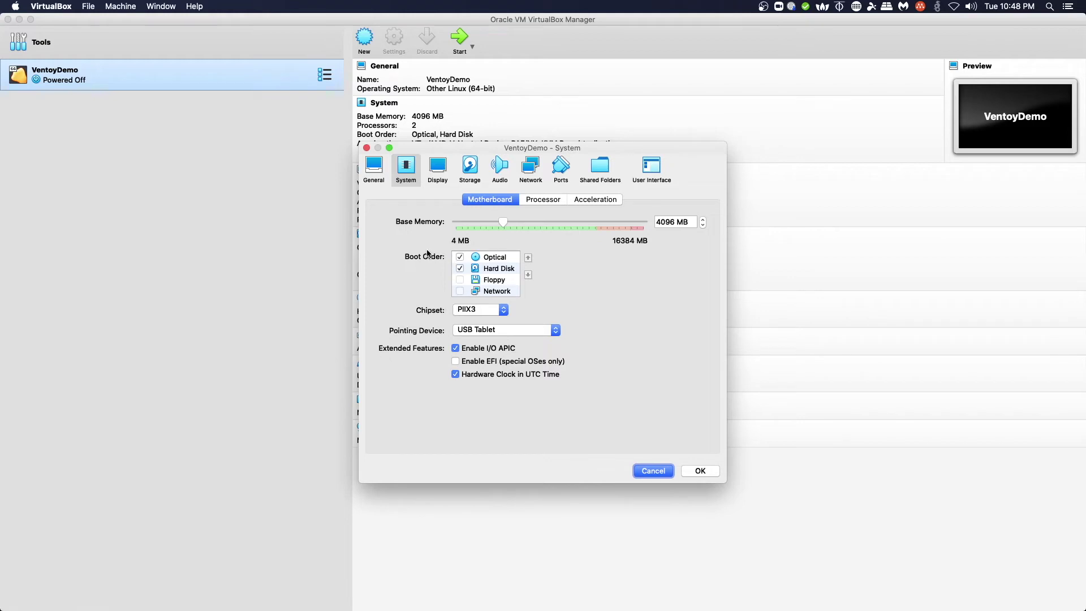
pyautogui.click(541, 201)
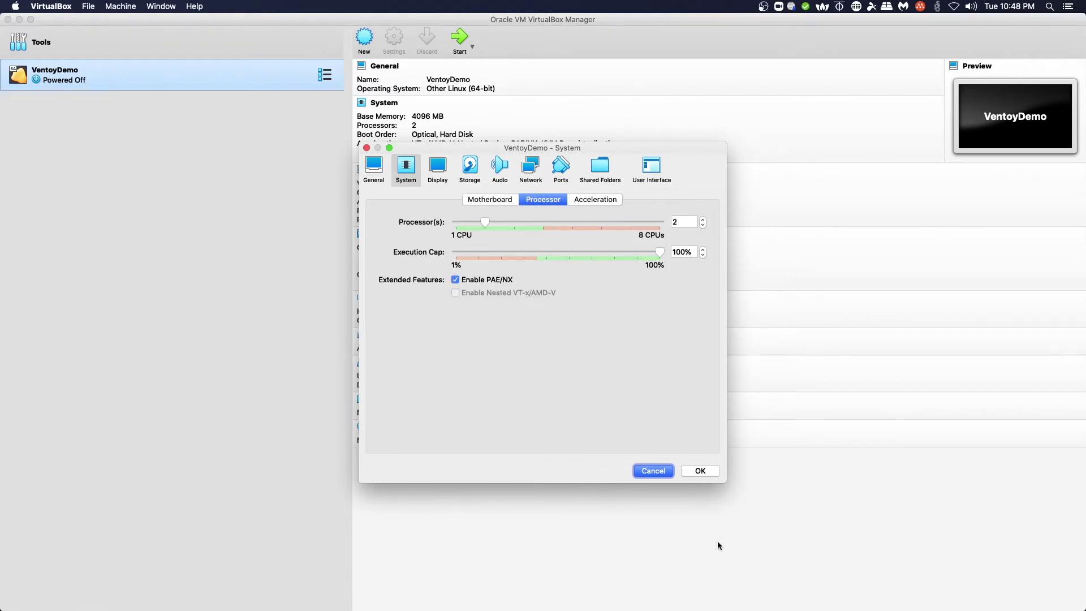
pyautogui.click(702, 471)
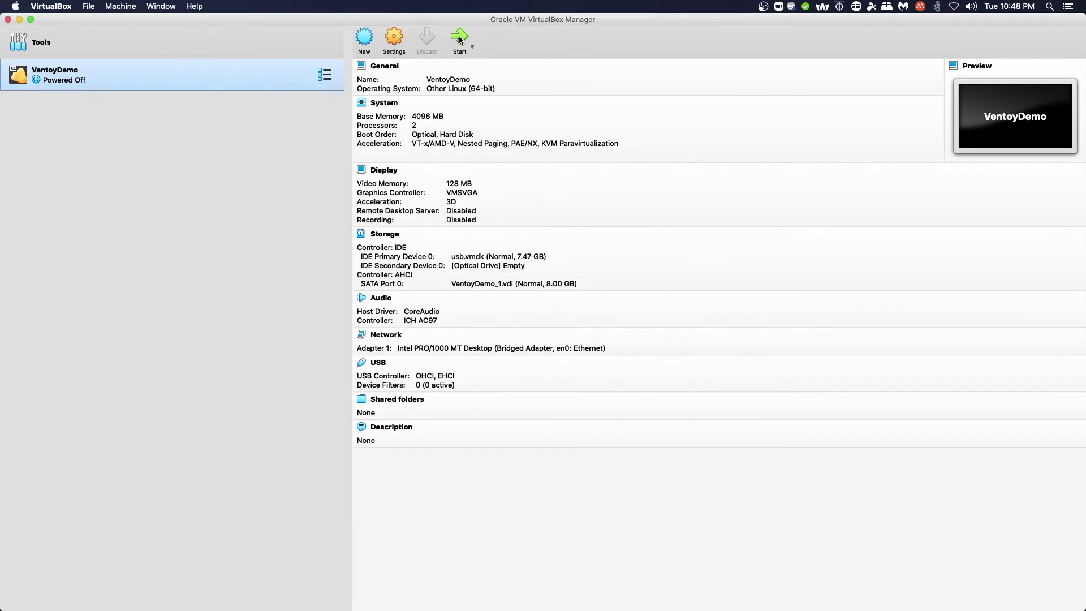
# Start the VentoyDemo virtual machine and boot kali-linux-2020.4-live-amd64.iso from the Ventoy menu in Live (amd64) mode.
pyautogui.click(460, 38)
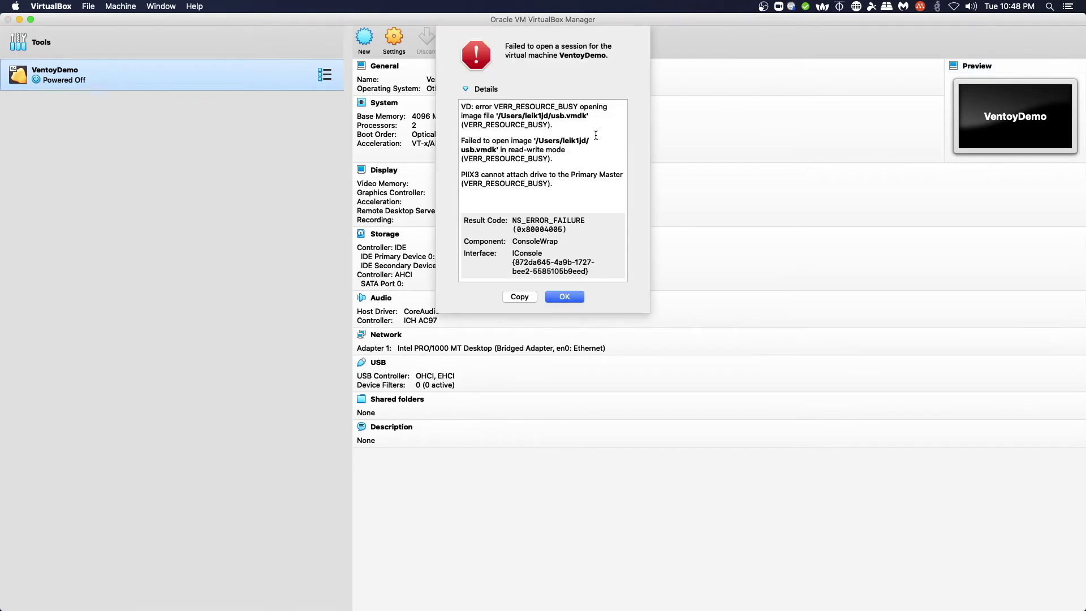
pyautogui.click(575, 295)
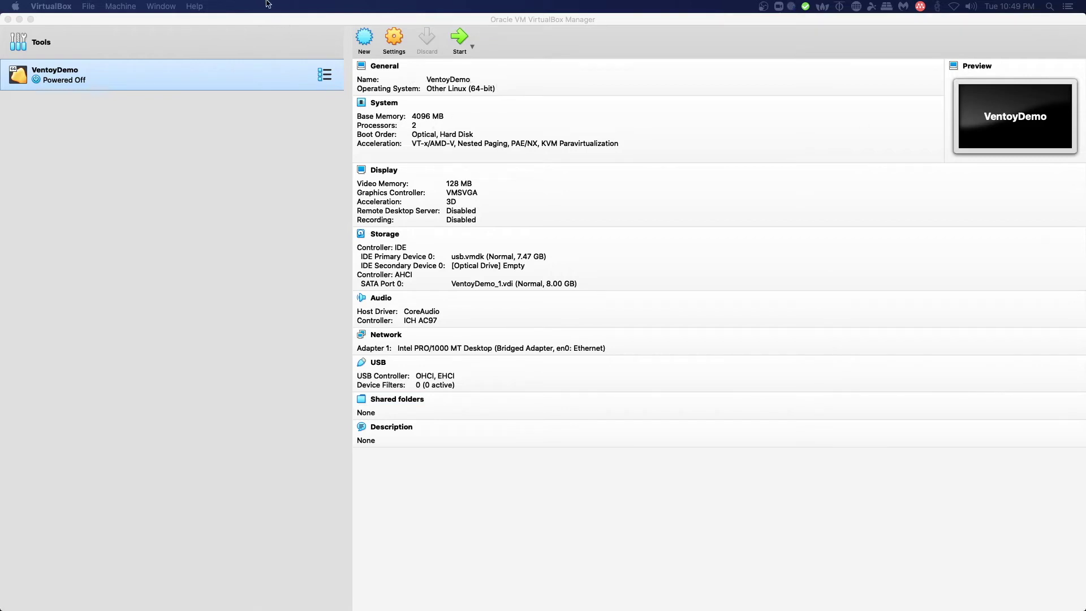
pyautogui.click(460, 37)
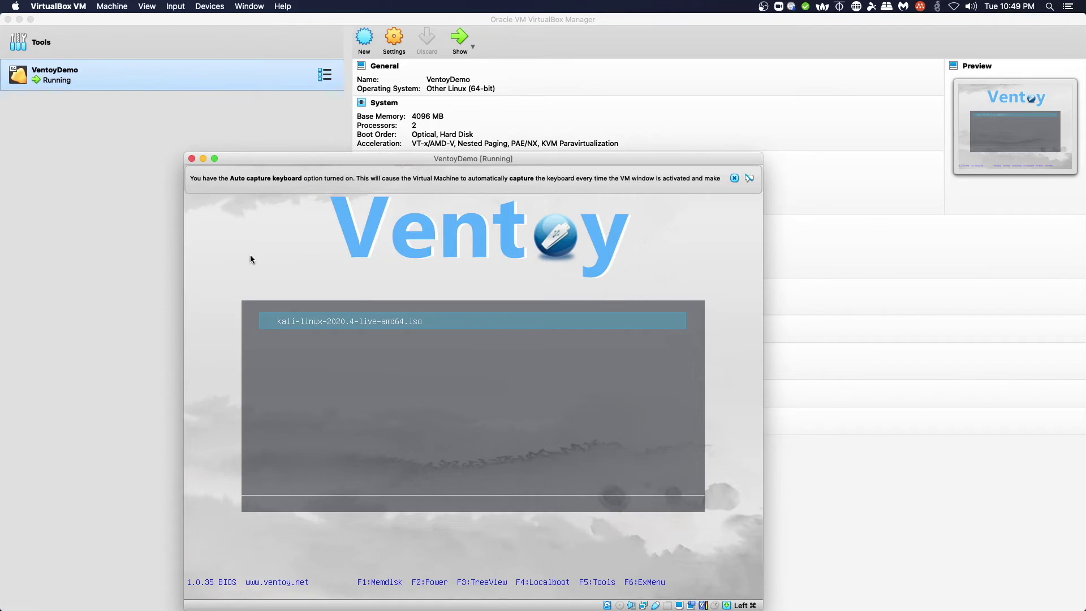
pyautogui.press('Return')
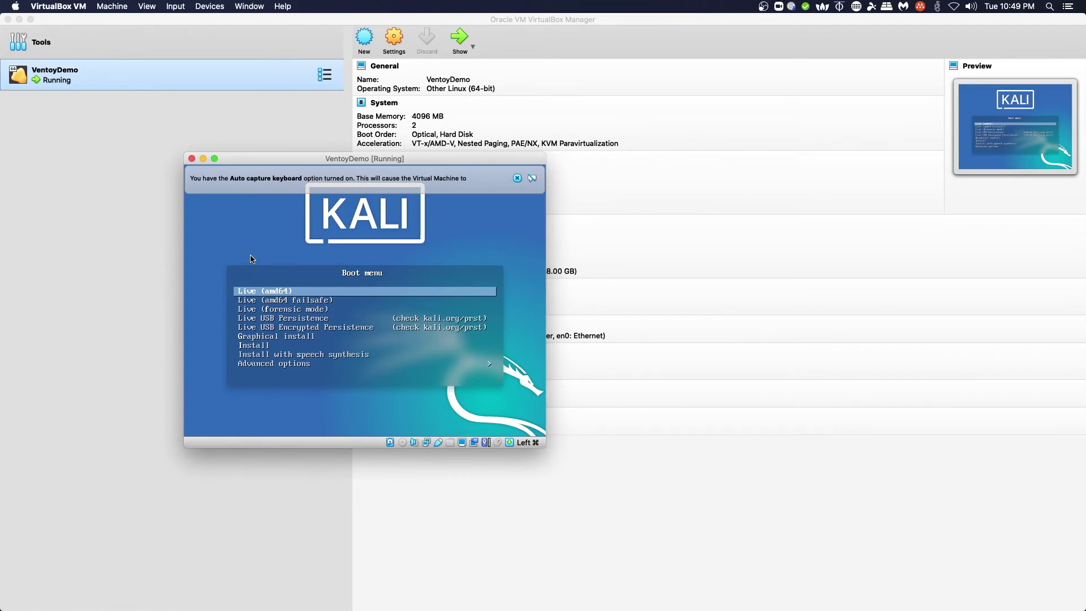
pyautogui.press('Return')
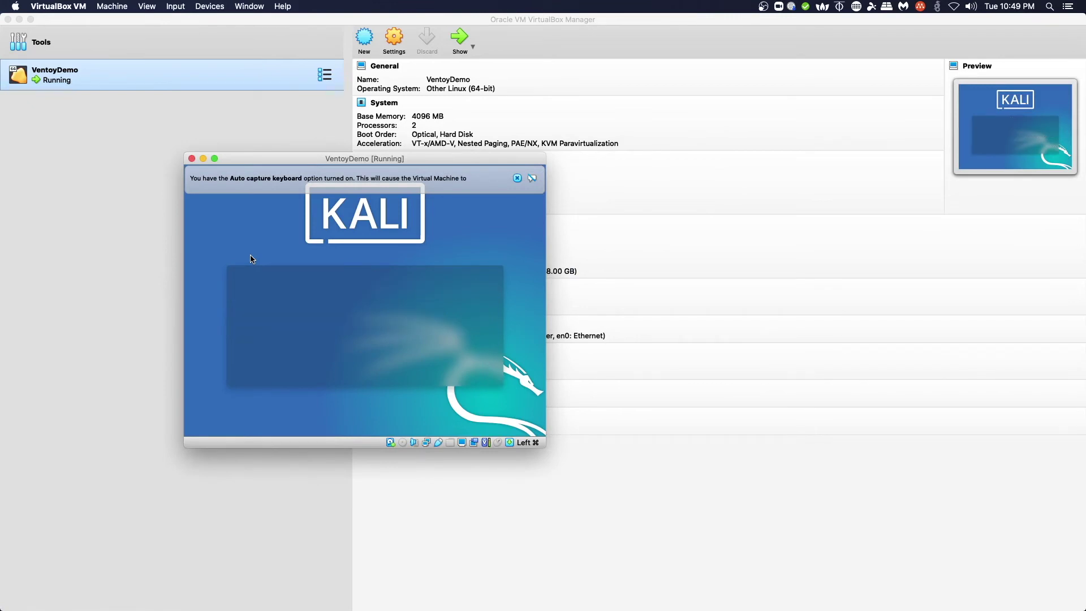
# Dismiss the Auto capture keyboard notice and maximize the VentoyDemo machine window.
pyautogui.click(517, 178)
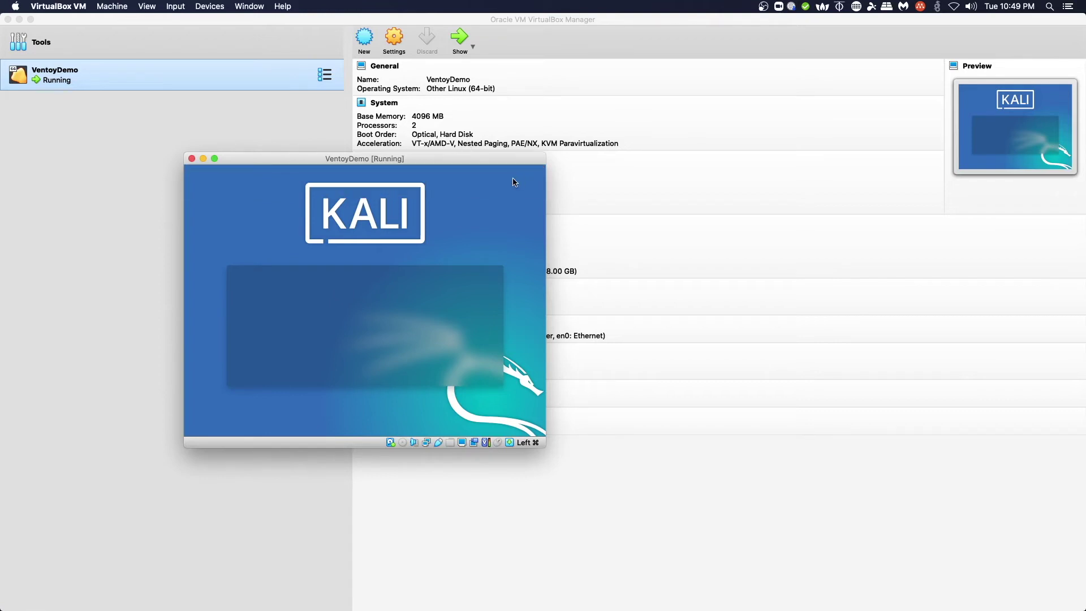
pyautogui.doubleClick(479, 162)
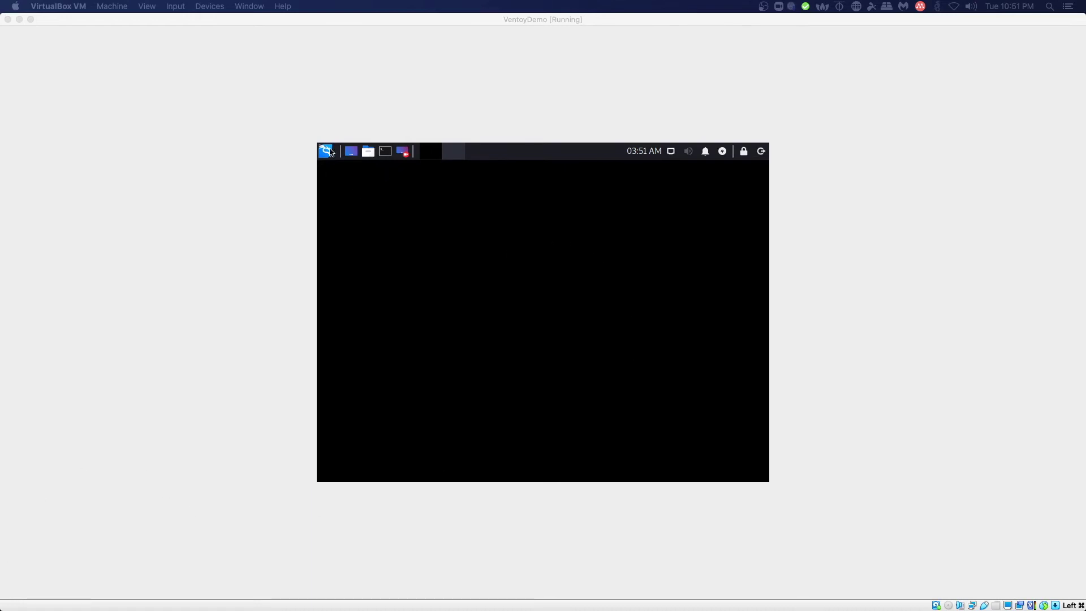
pyautogui.click(328, 151)
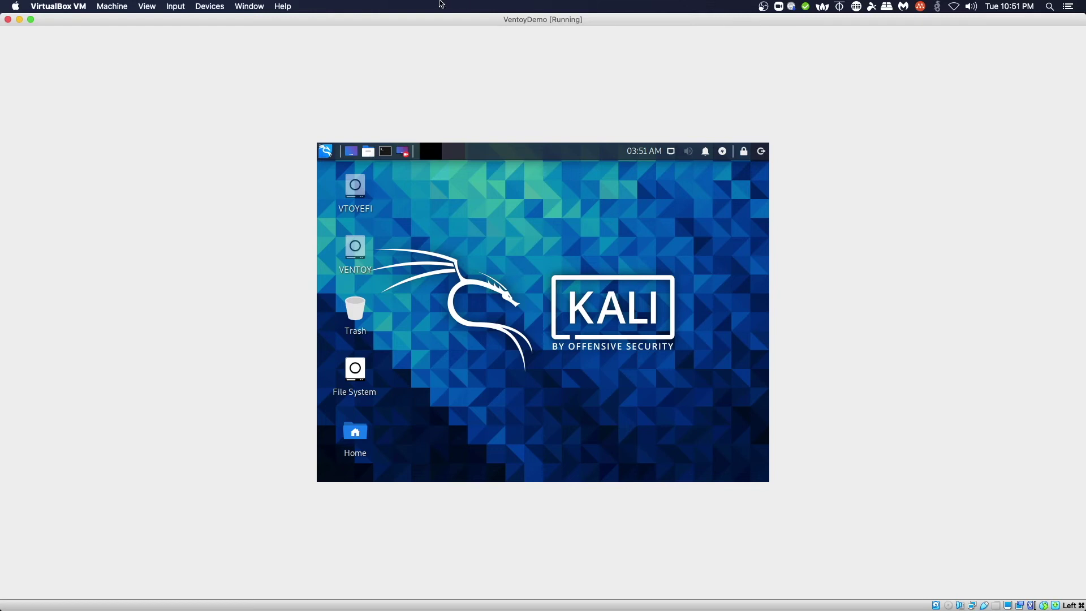
pyautogui.rightClick(530, 227)
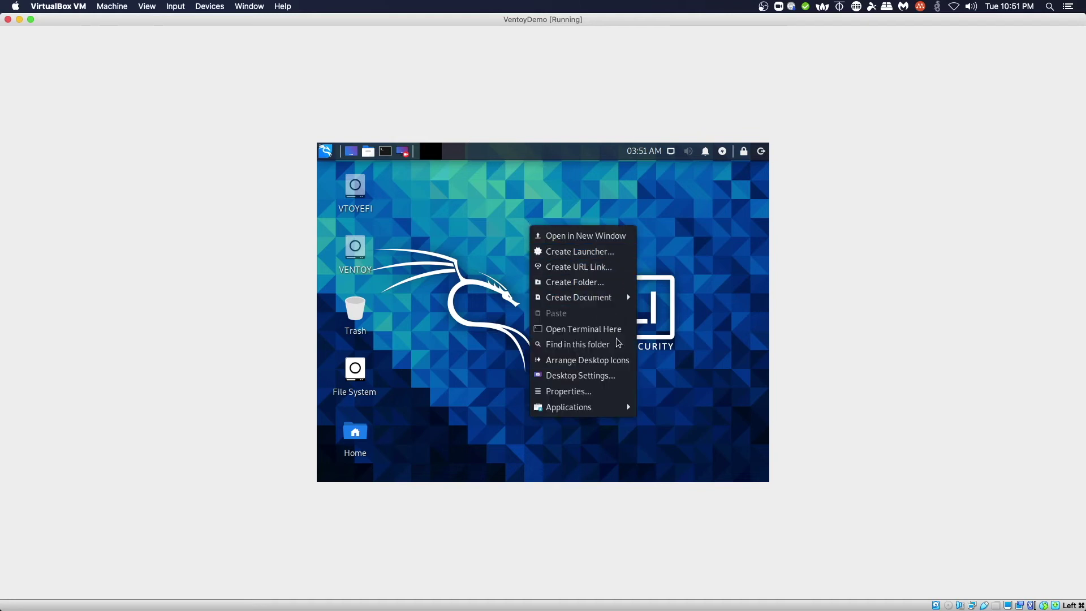
pyautogui.click(619, 362)
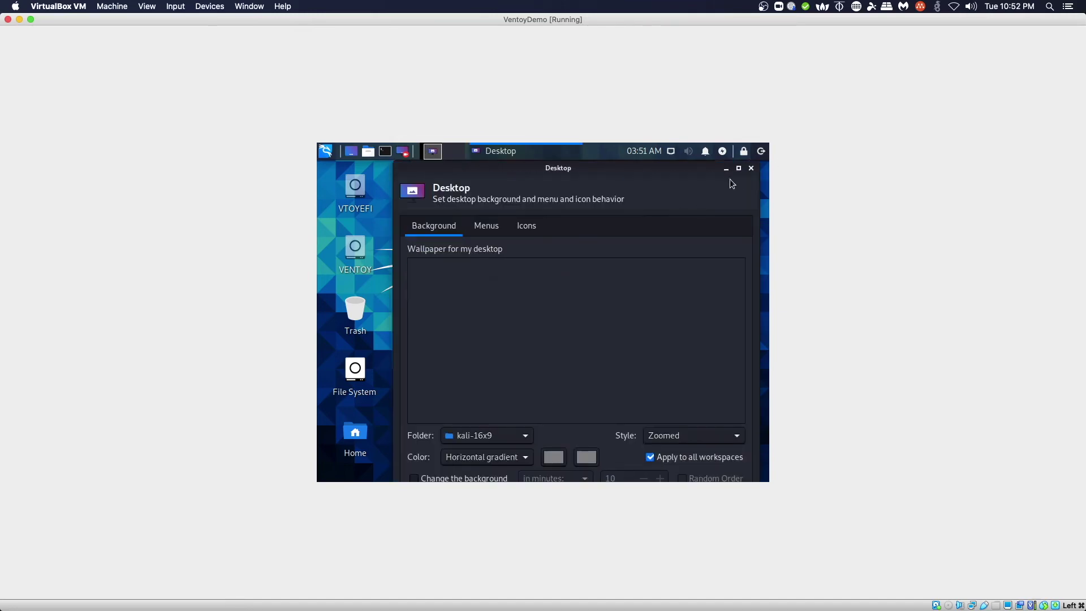
pyautogui.click(751, 168)
# Find and open the Display settings among the Kali desktop's settings applications.
pyautogui.click(326, 150)
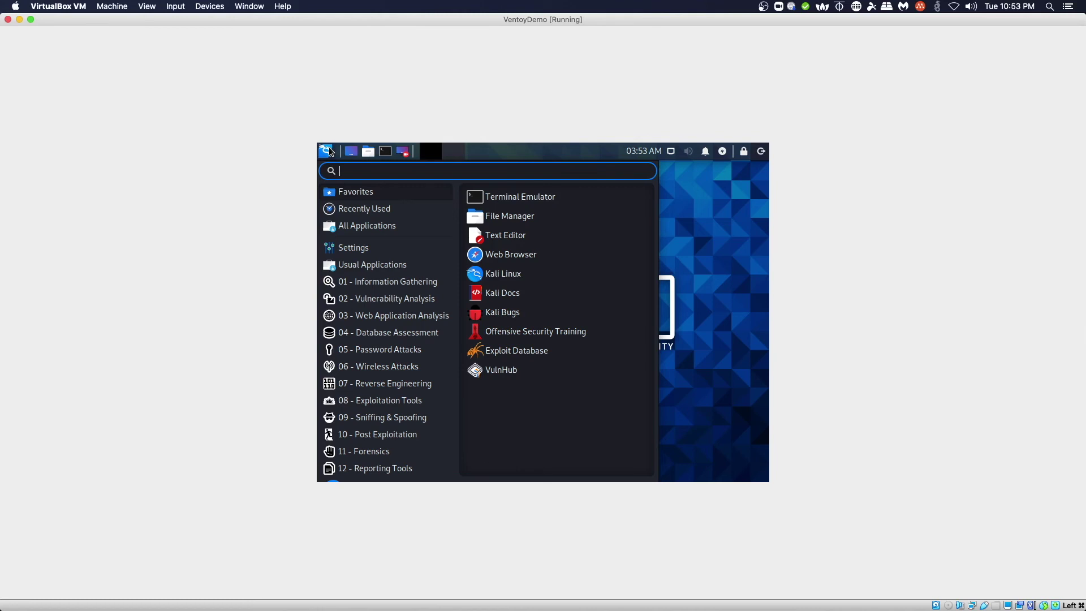
pyautogui.click(345, 249)
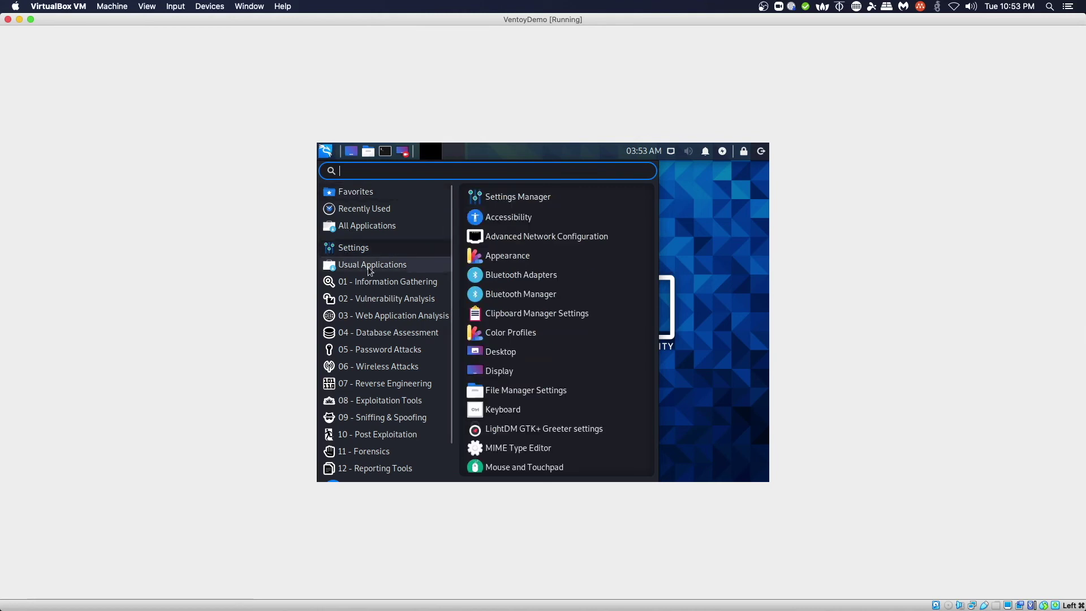
pyautogui.click(367, 266)
pyautogui.click(360, 249)
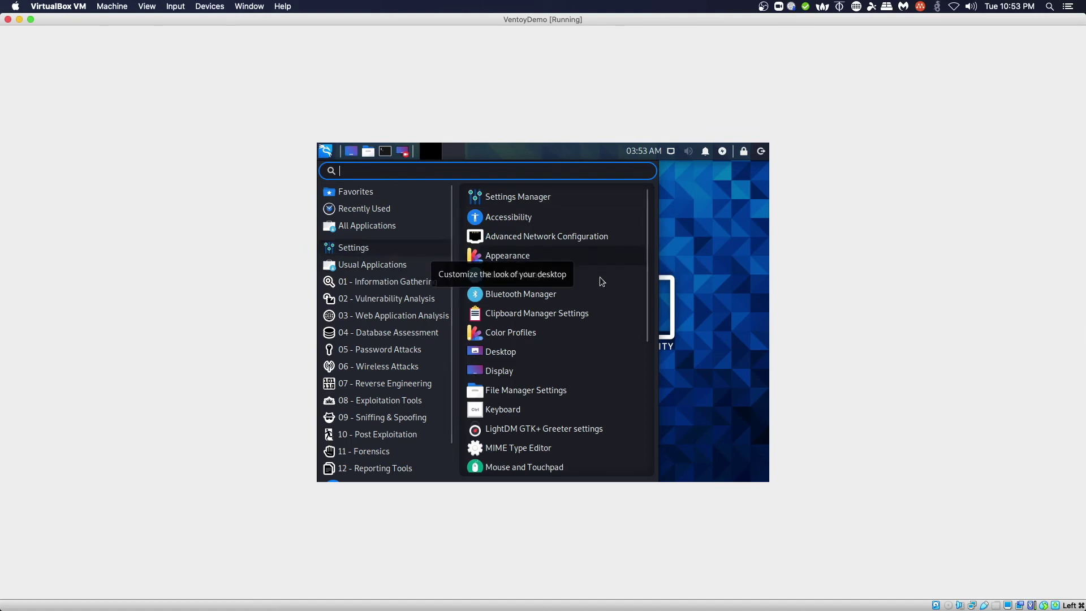
pyautogui.scroll(-5, 602, 286)
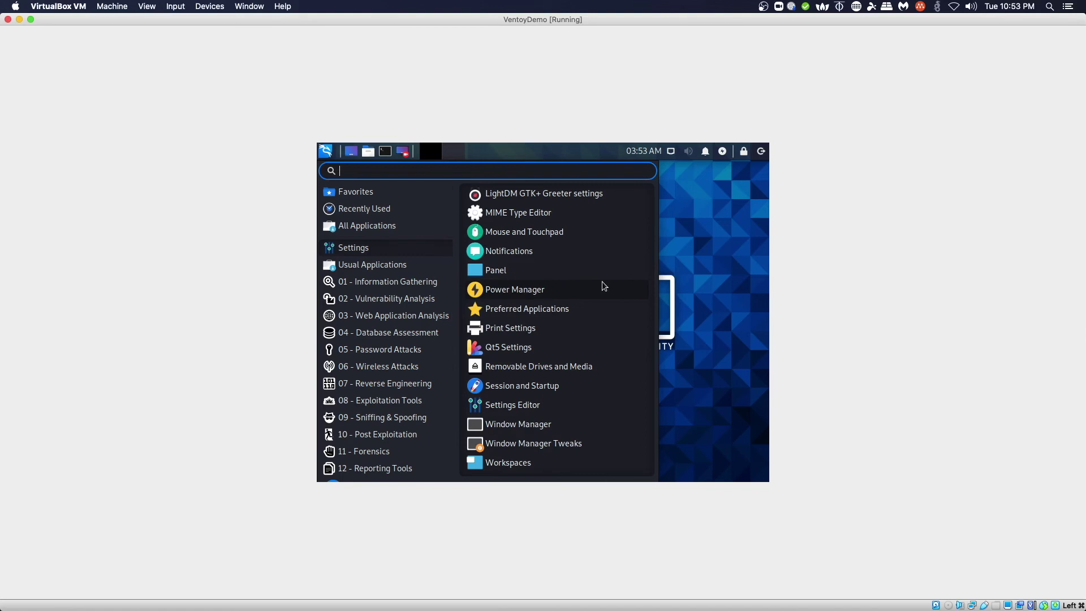
pyautogui.scroll(3, 601, 280)
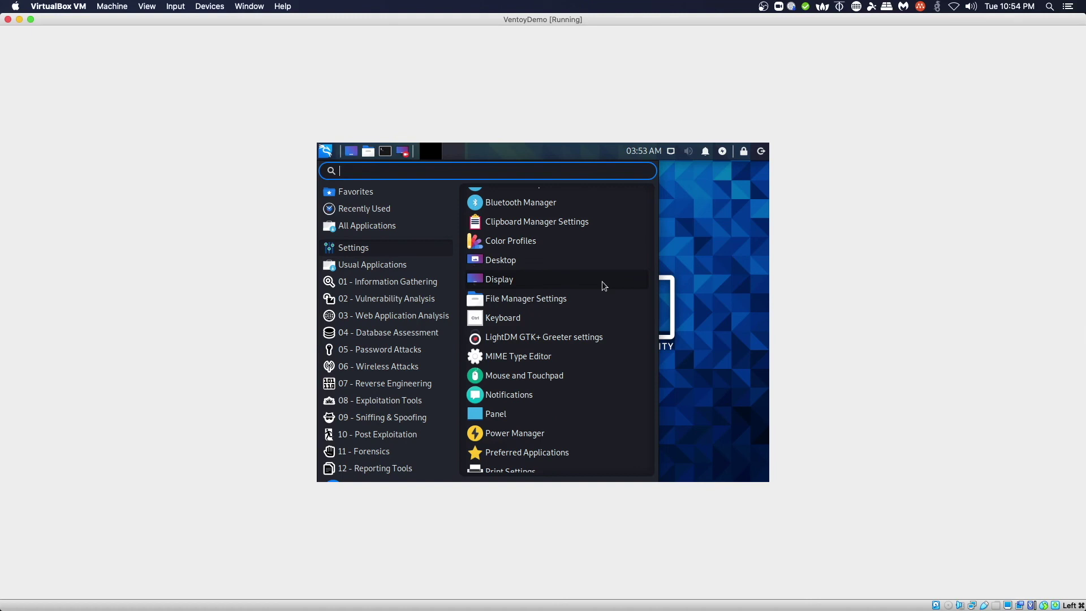
pyautogui.scroll(3, 602, 285)
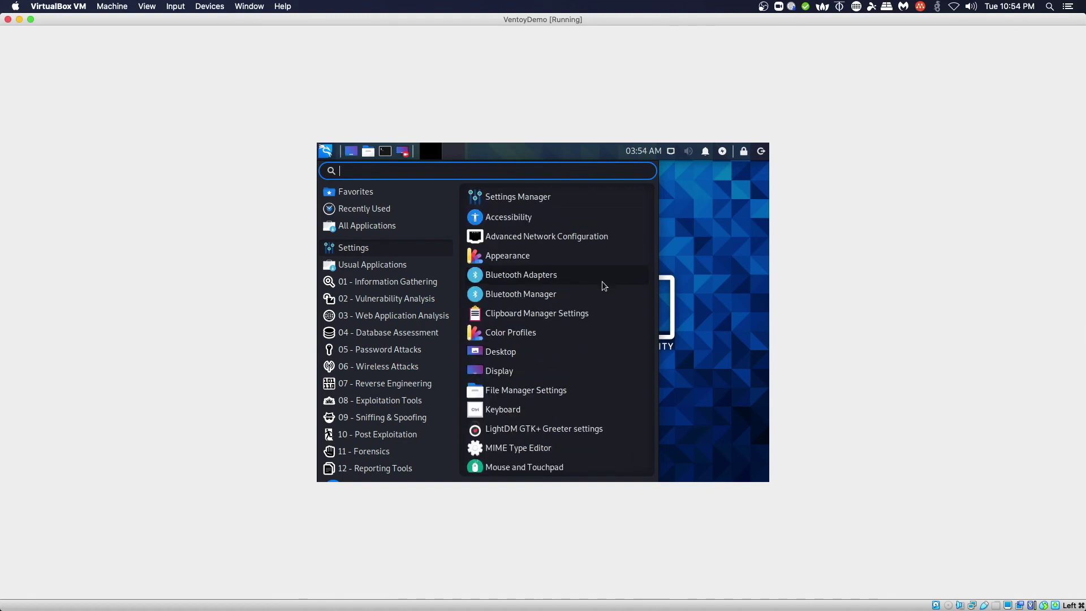
pyautogui.scroll(-3, 603, 280)
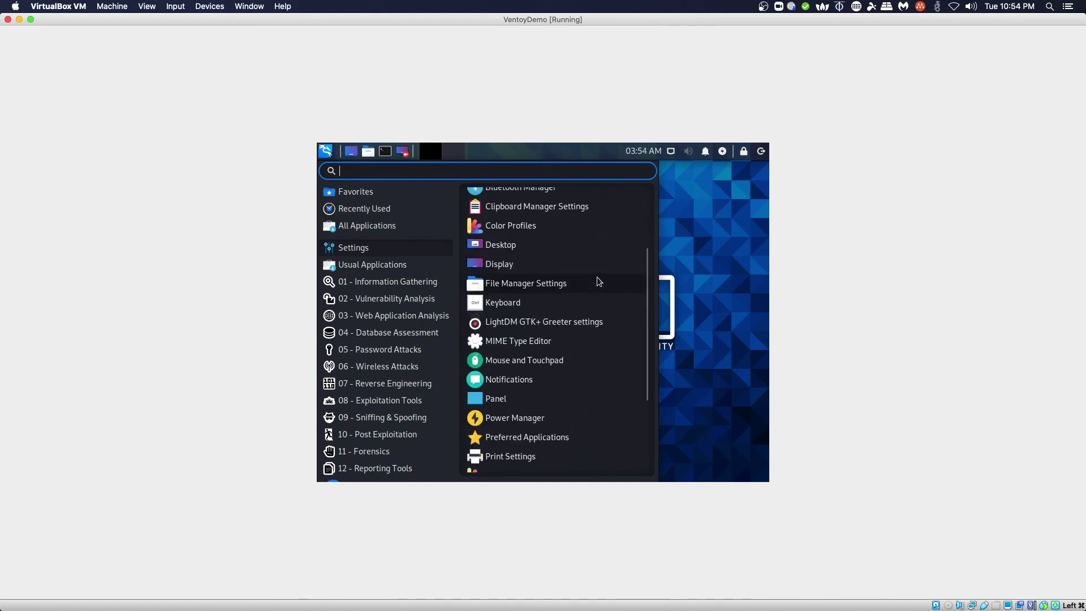
pyautogui.click(509, 264)
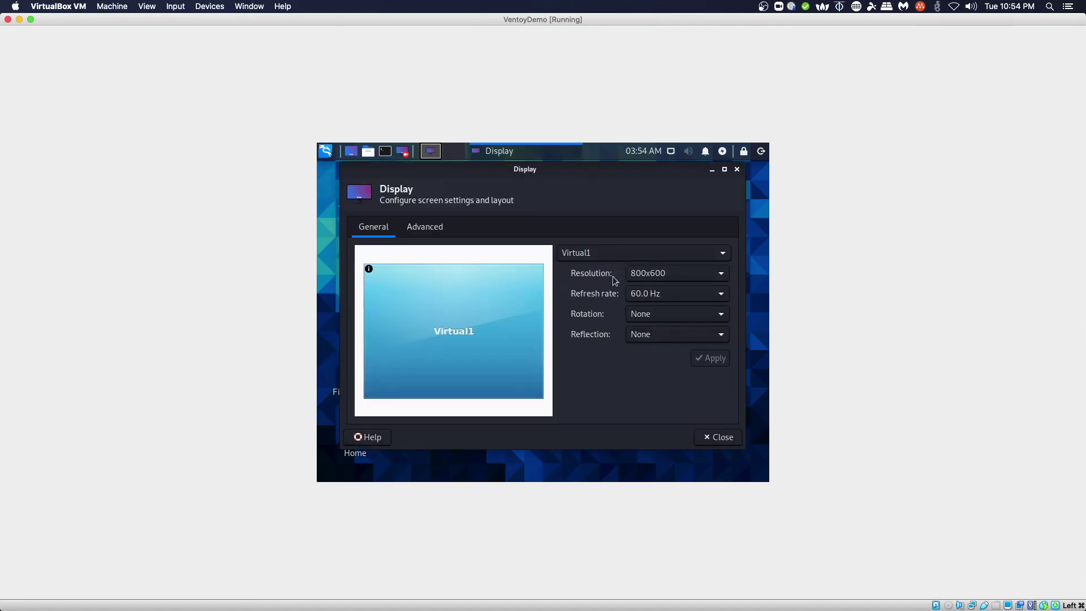
# Set the Virtual1 display's resolution to 1440x900, apply it, and close the Display settings.
pyautogui.click(701, 273)
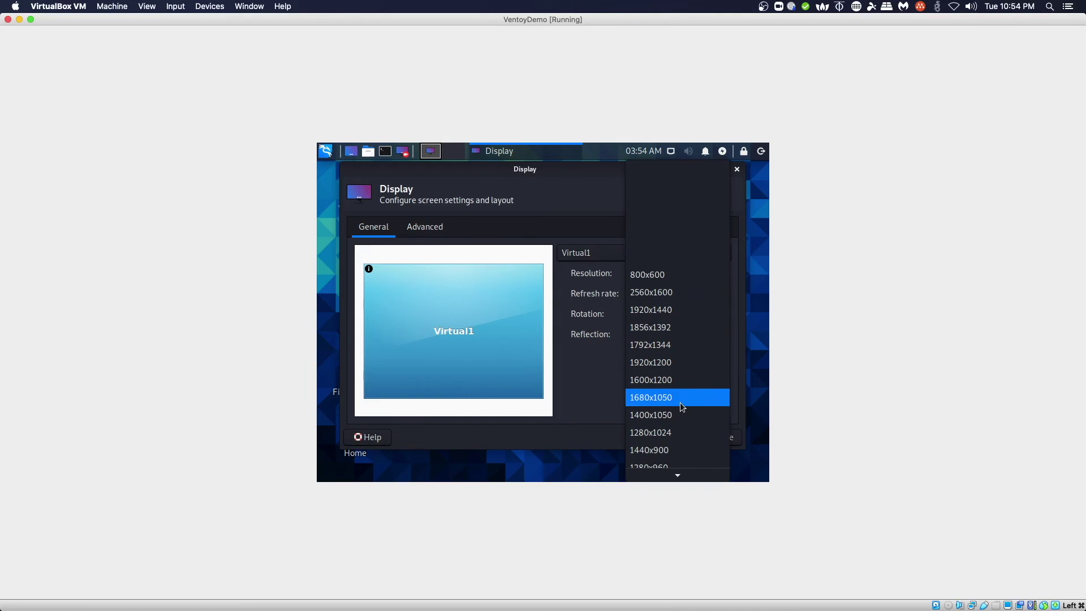
pyautogui.click(668, 450)
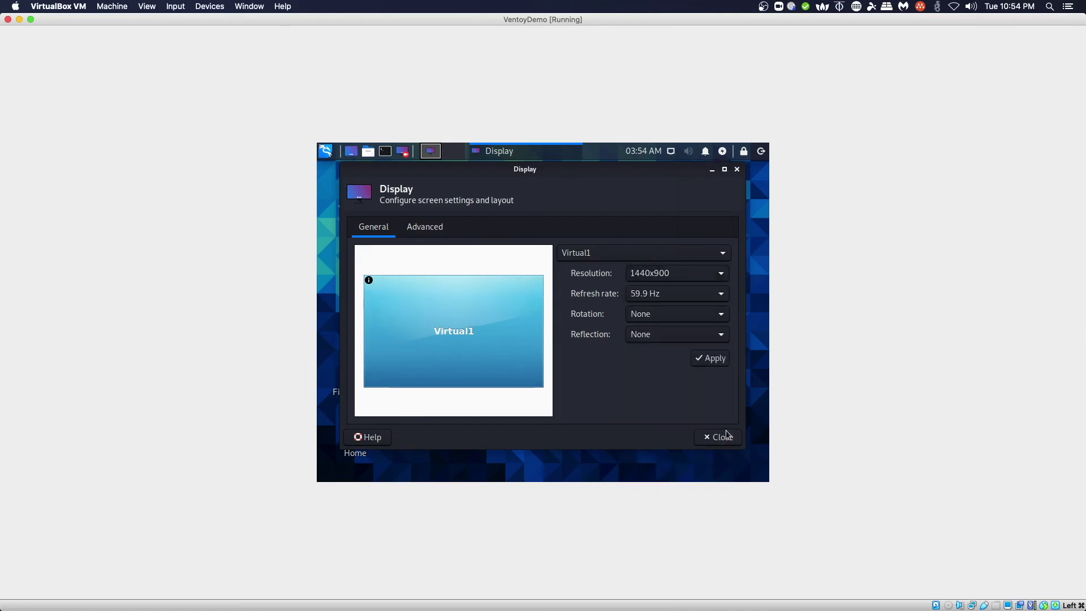
pyautogui.click(710, 358)
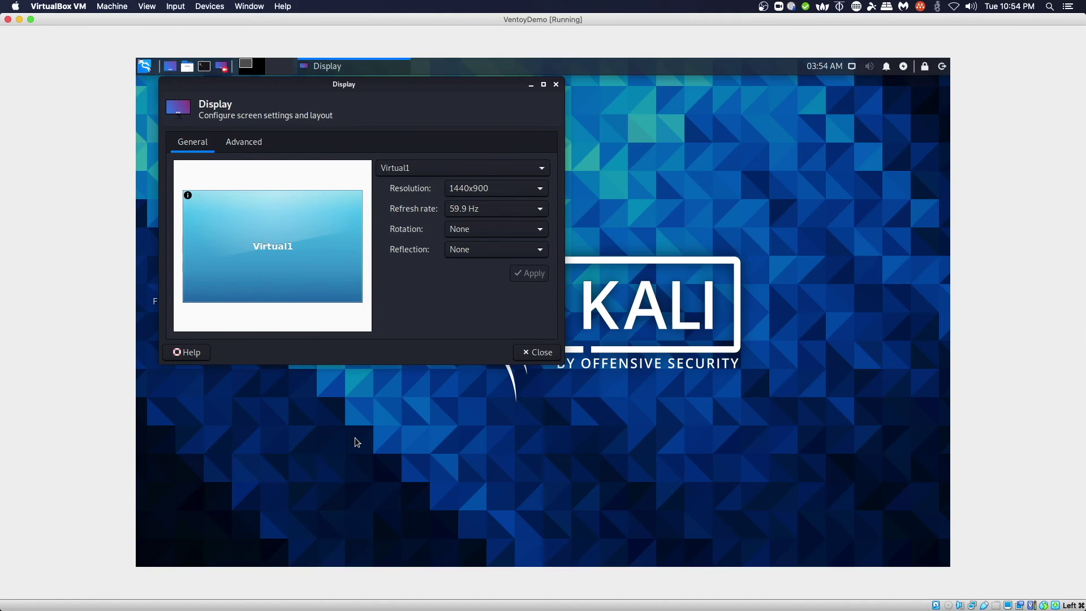
pyautogui.click(556, 85)
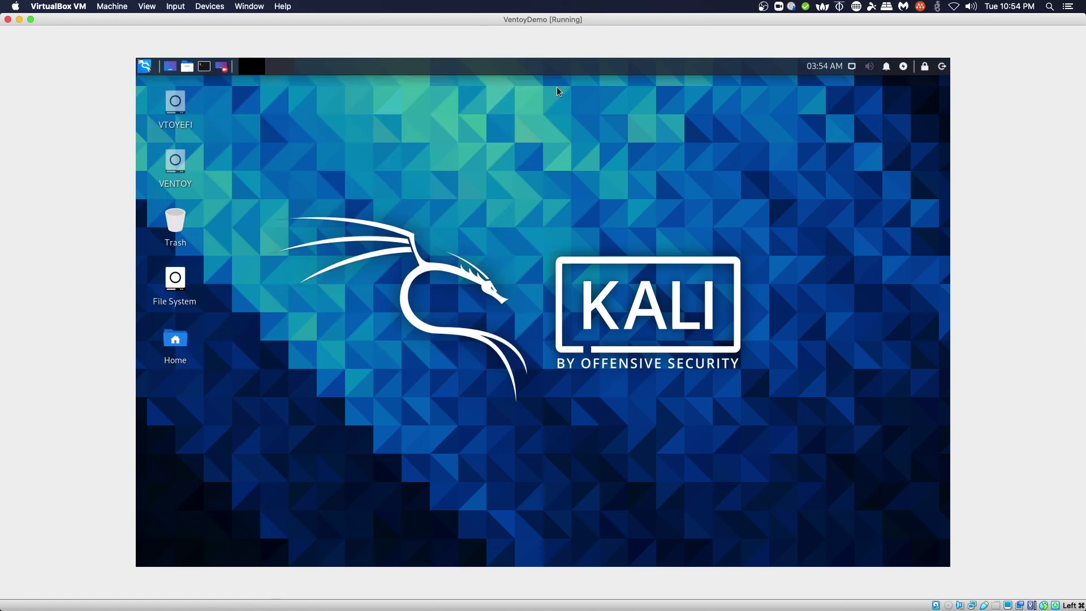
# Shut down the Kali Live session.
pyautogui.click(941, 66)
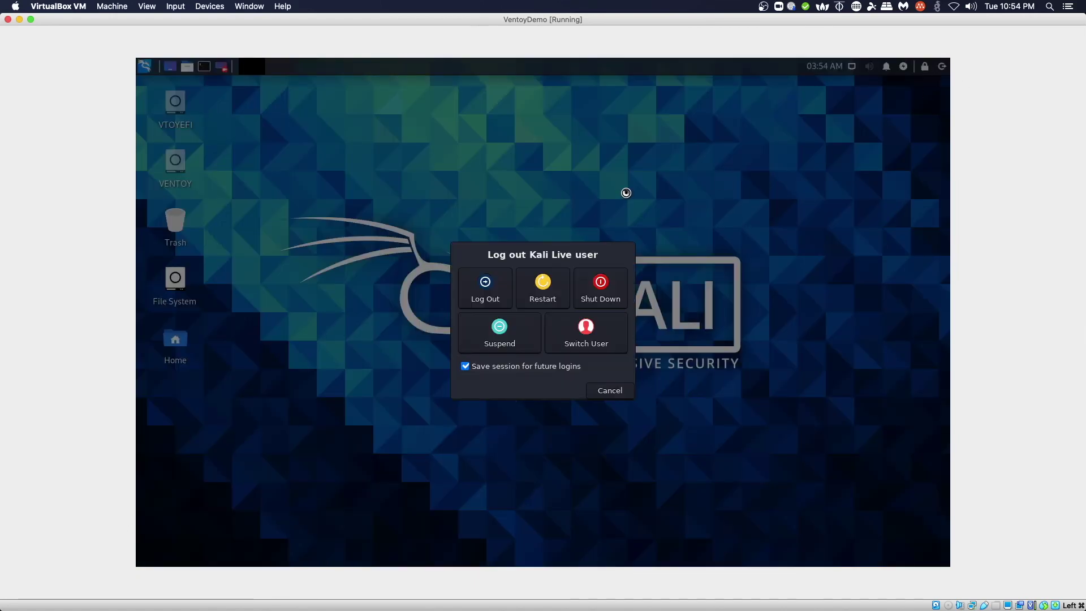
pyautogui.click(601, 285)
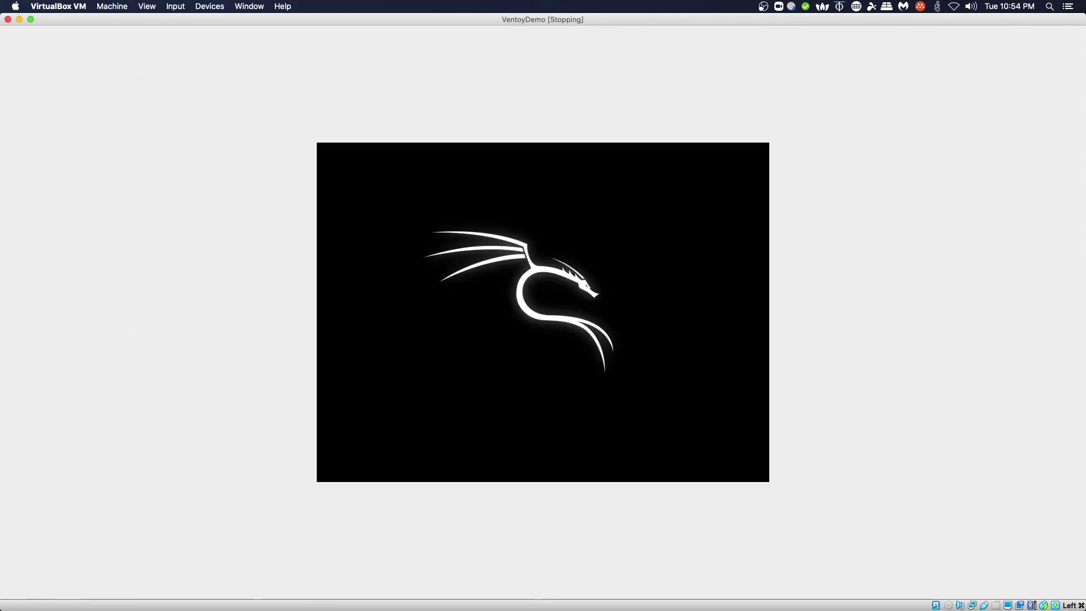